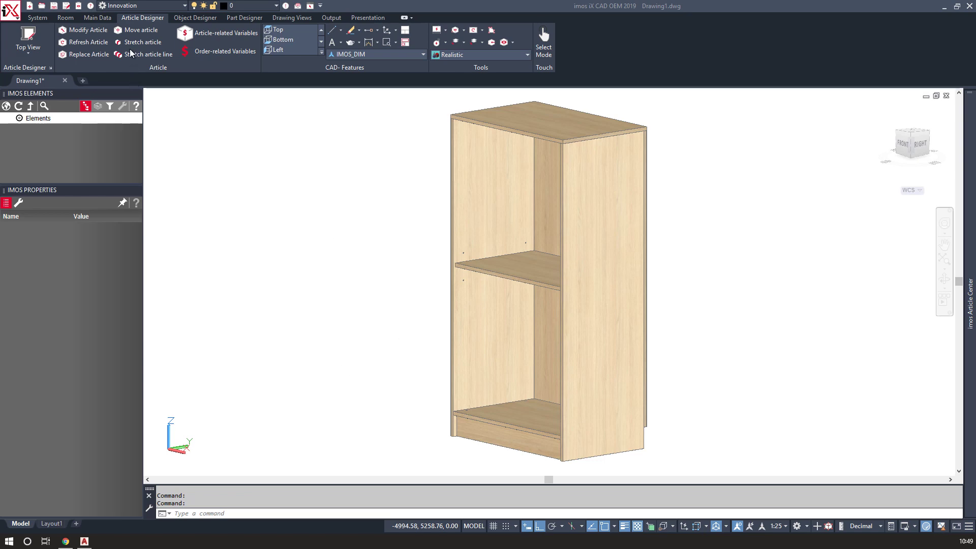
# Open Shelf_Cabinet in Article Designer and enter height 1200, width 1000, depth 350.
pyautogui.click(80, 30)
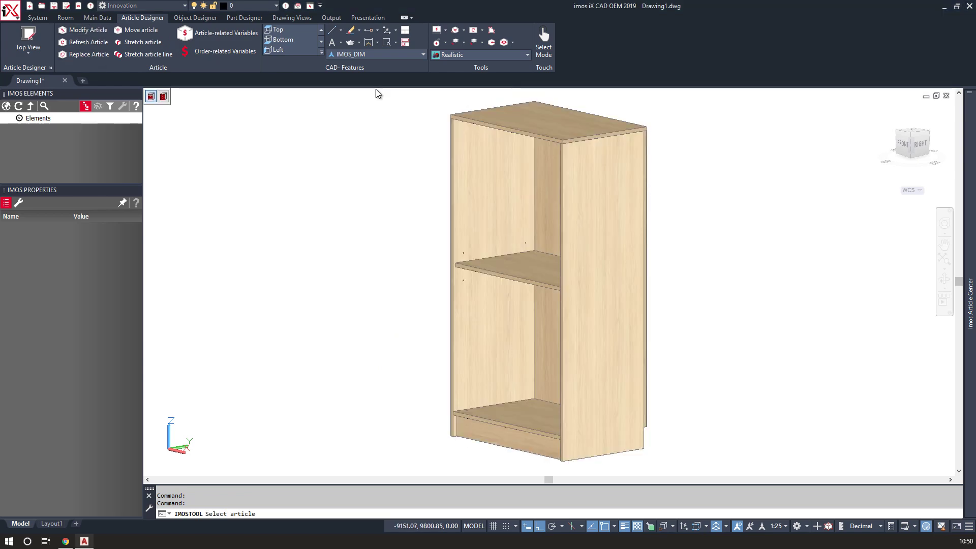
pyautogui.click(508, 130)
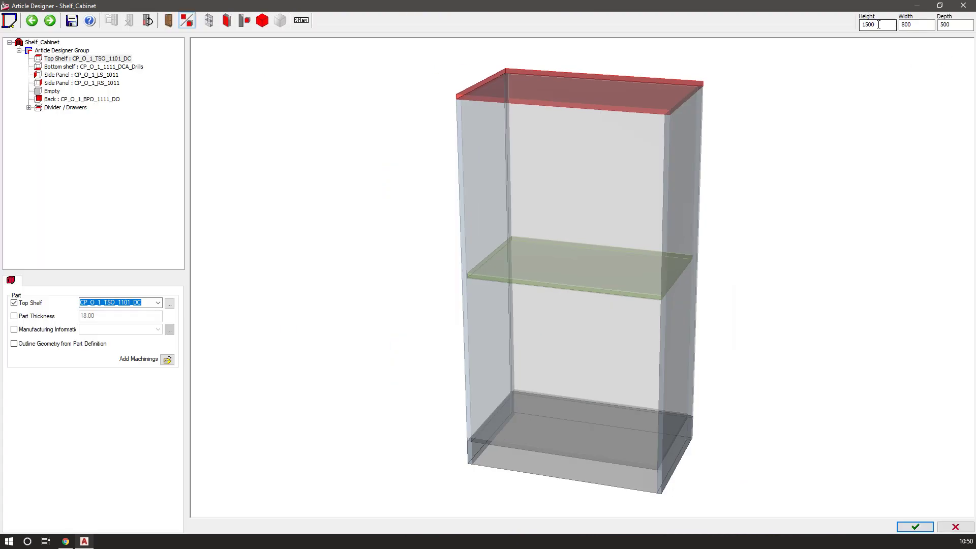
pyautogui.doubleClick(878, 24)
pyautogui.doubleClick(902, 25)
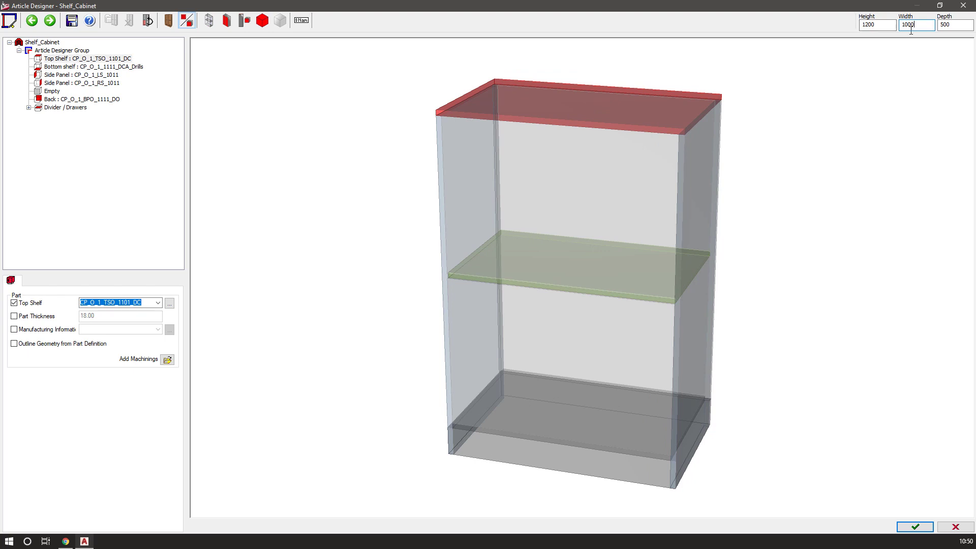
pyautogui.doubleClick(955, 31)
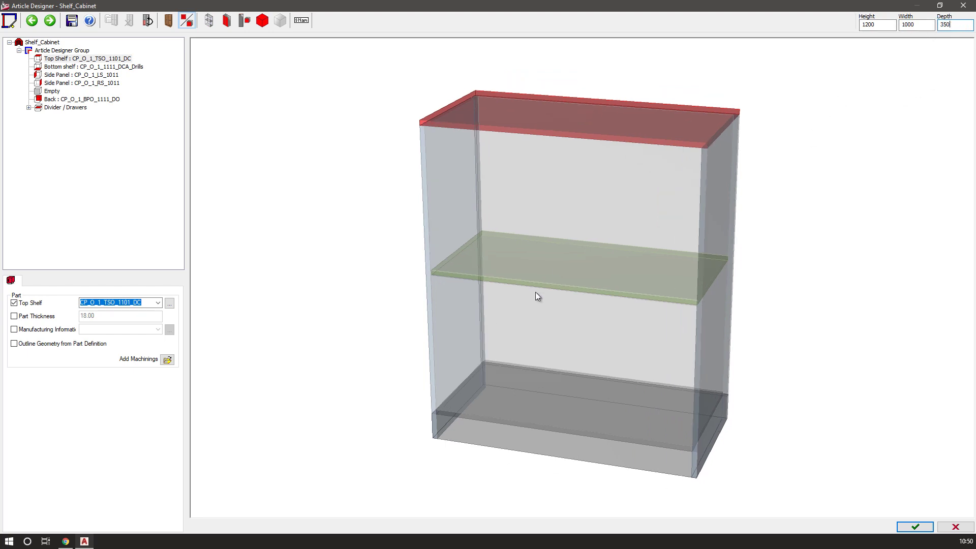
pyautogui.press('Return')
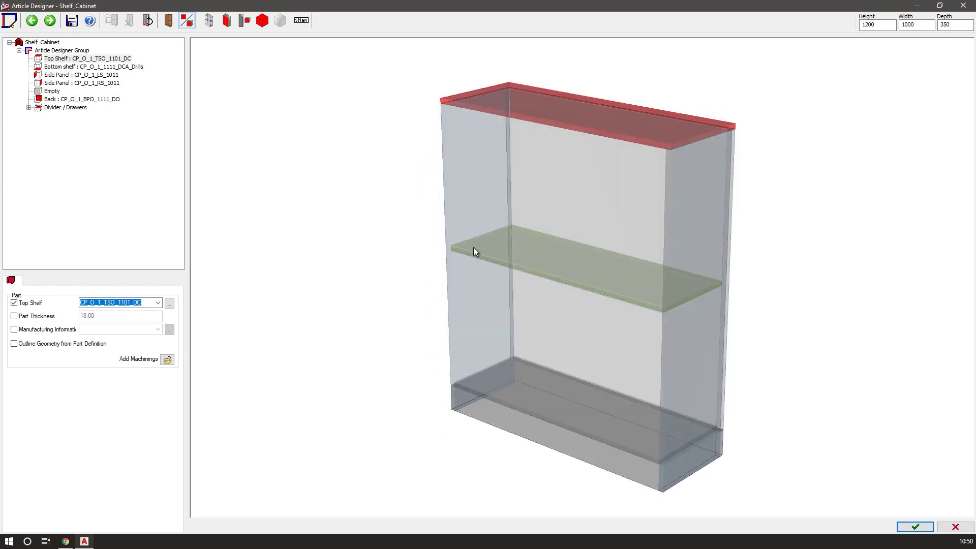
# Inspect the middle shelf divider's First Linear Division formula, toggling resolved values on and off.
pyautogui.click(462, 250)
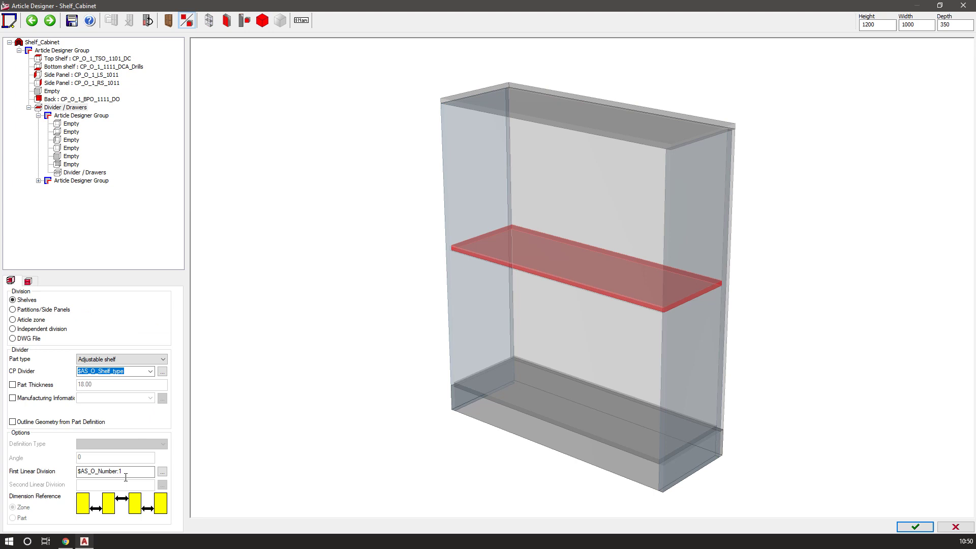
pyautogui.click(132, 474)
pyautogui.moveTo(133, 470); pyautogui.dragTo(84, 473)
pyautogui.click(301, 20)
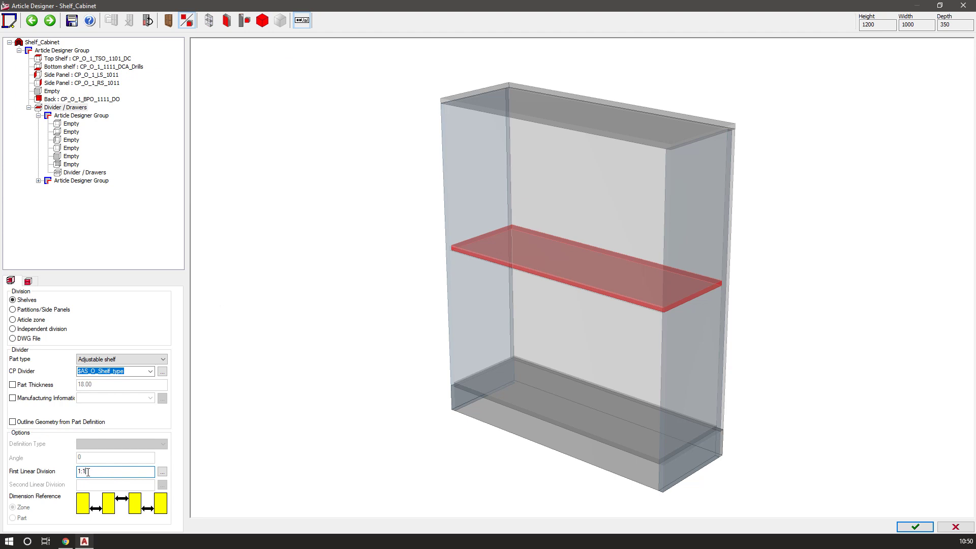
pyautogui.click(303, 21)
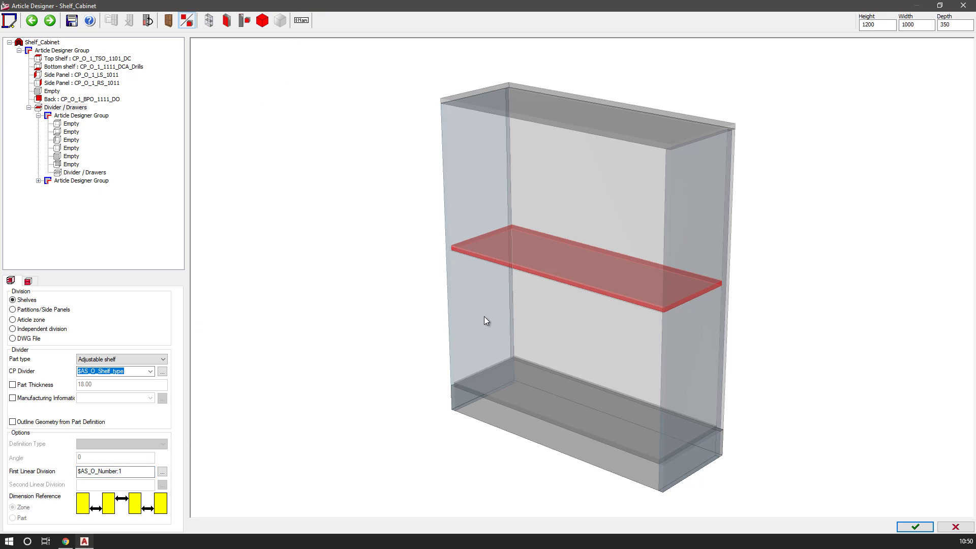
# Set the cabinet height to 1500, confirm, and return to the drawing without saving.
pyautogui.click(485, 317)
pyautogui.click(486, 183)
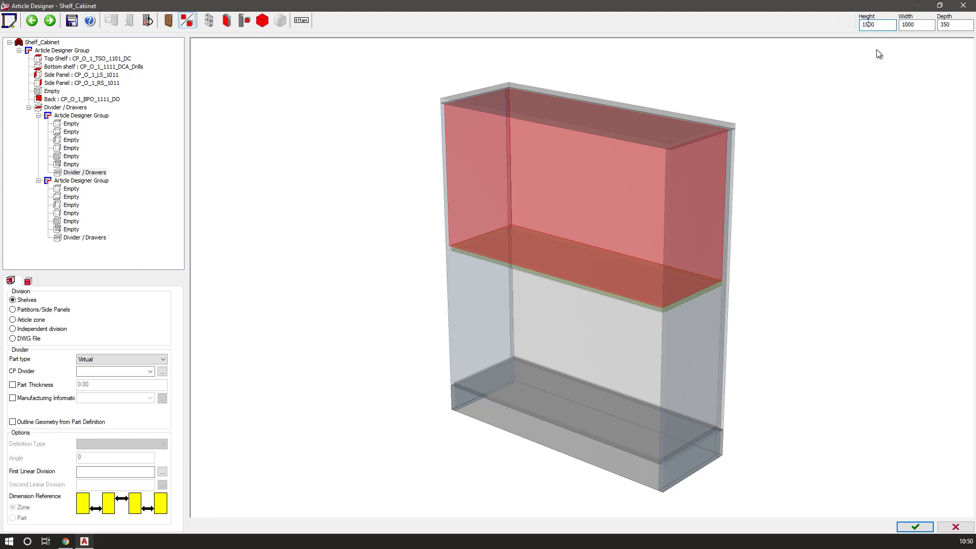
pyautogui.write('5')
pyautogui.click(915, 526)
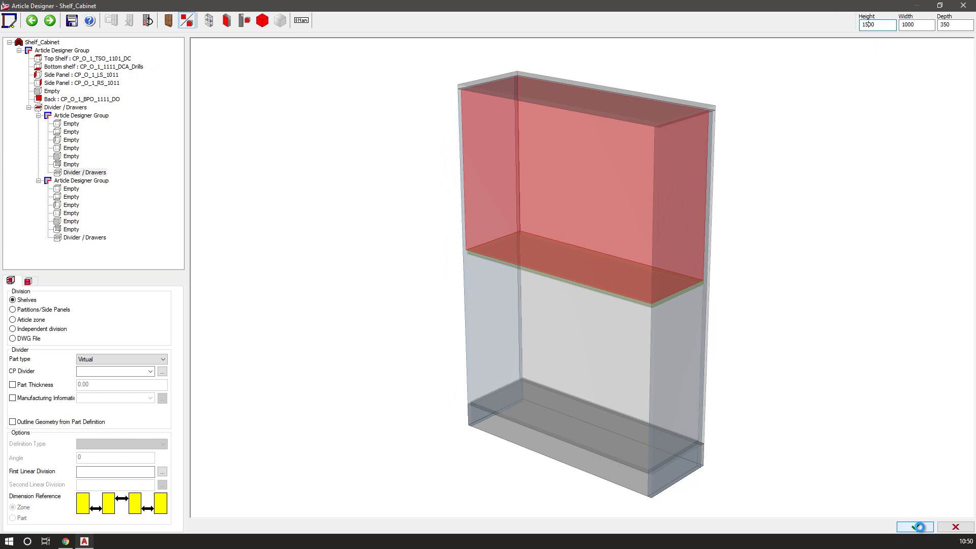
pyautogui.click(478, 294)
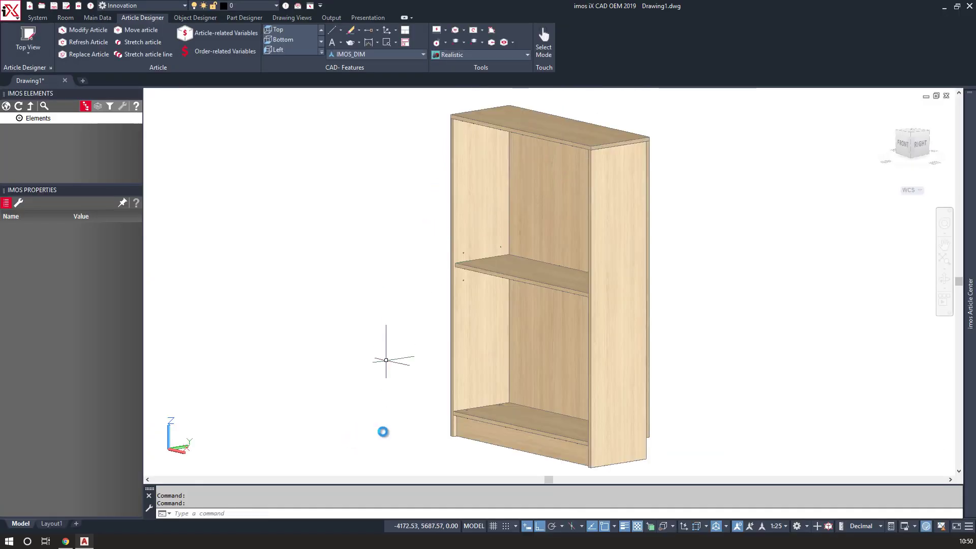
# Enter 1:1 as AS_O_Number's article value, apply, and confirm regenerating the cabinet.
pyautogui.keyDown('shift'); pyautogui.moveTo(381, 428); pyautogui.dragTo(407, 397, button='middle'); pyautogui.keyUp('shift')
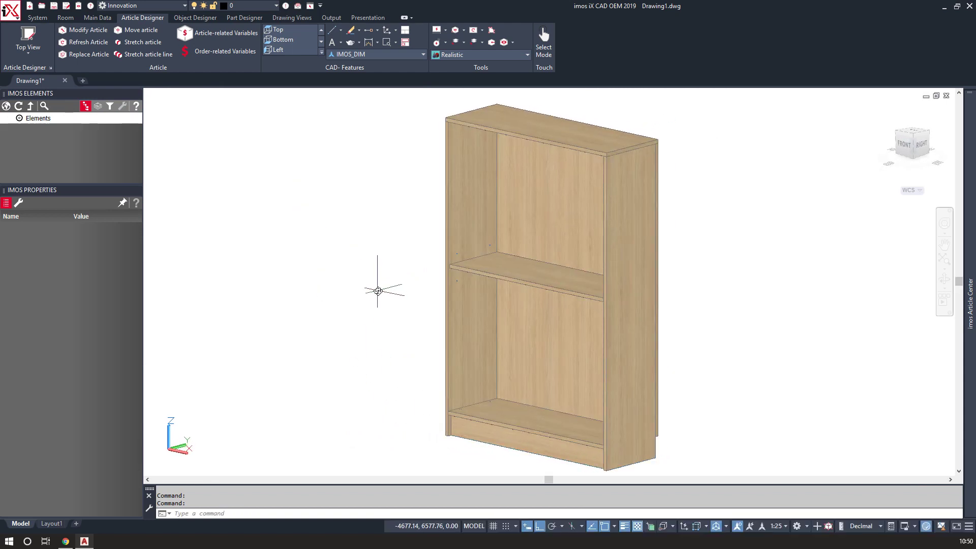
pyautogui.keyDown('shift'); pyautogui.moveTo(407, 323); pyautogui.dragTo(394, 303, button='middle'); pyautogui.keyUp('shift')
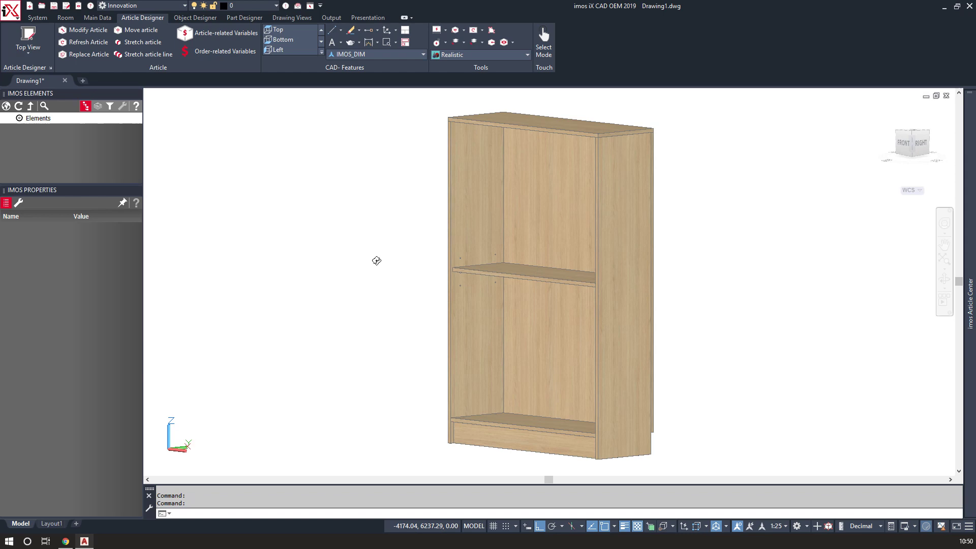
pyautogui.click(223, 32)
pyautogui.click(544, 281)
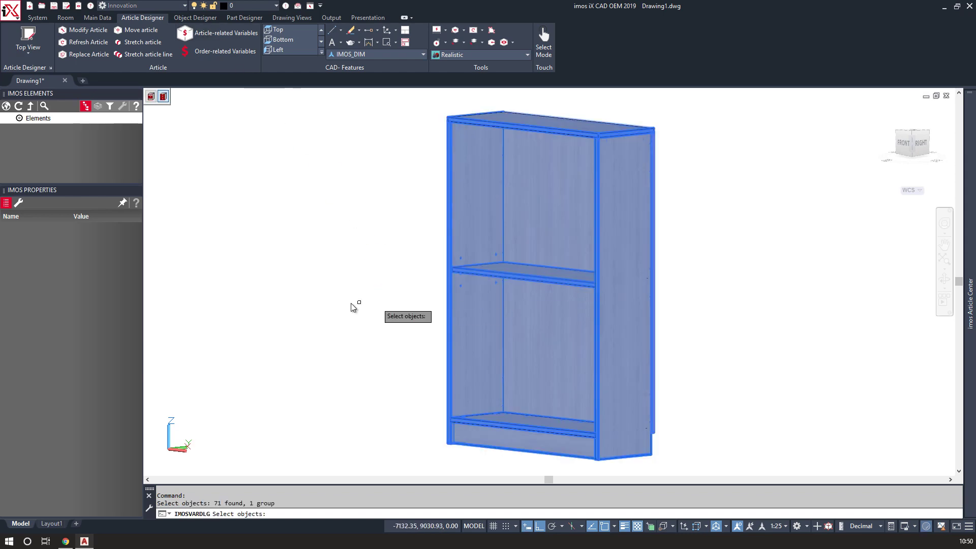
pyautogui.press('Return')
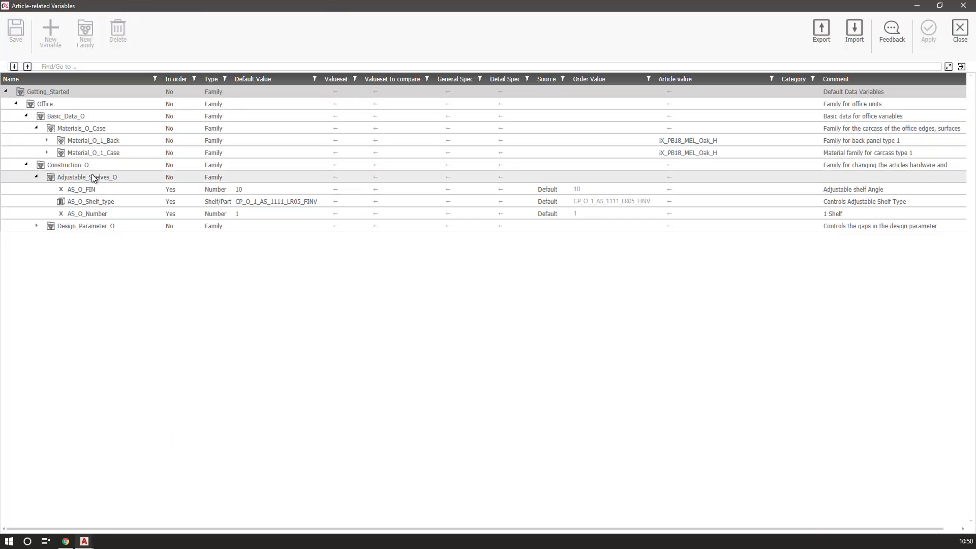
pyautogui.click(707, 213)
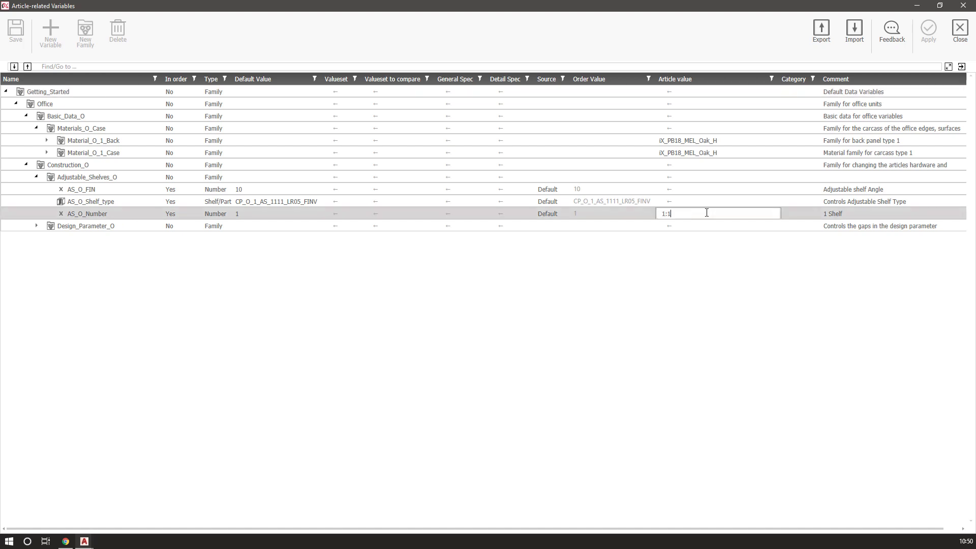
pyautogui.press('Return')
pyautogui.click(925, 33)
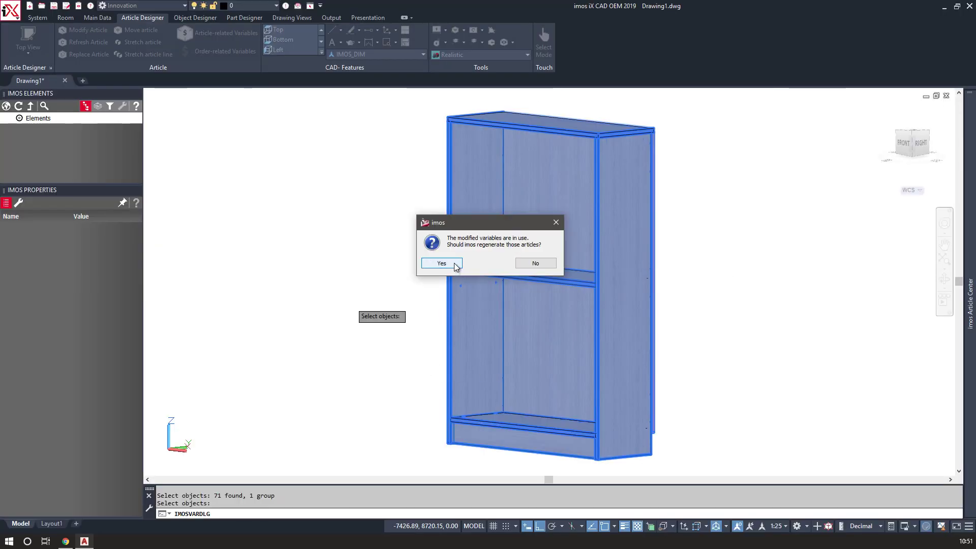
pyautogui.click(441, 263)
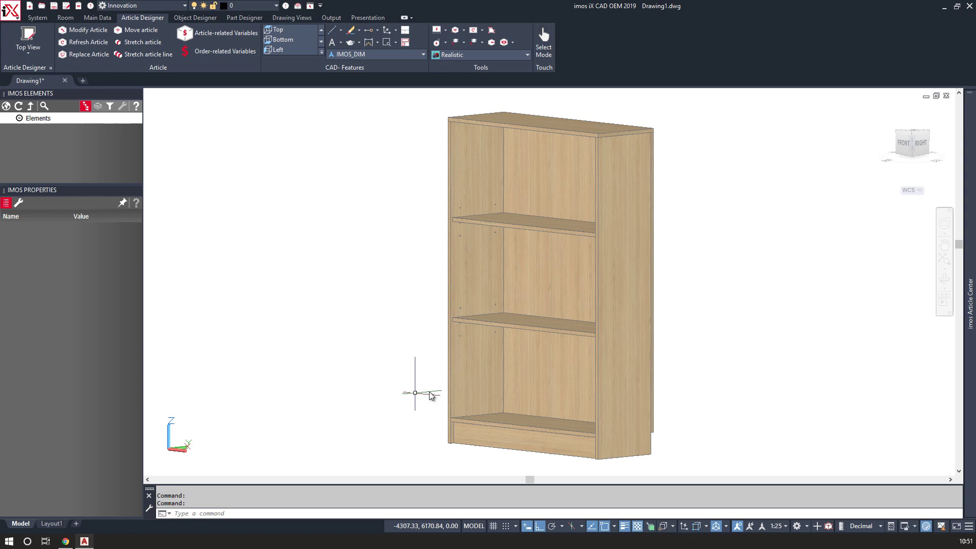
pyautogui.click(503, 359)
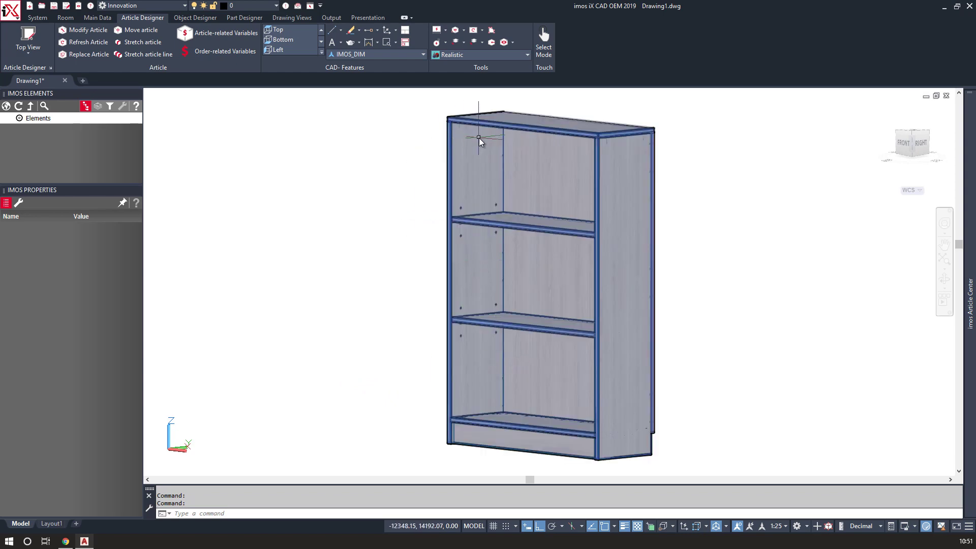
pyautogui.press('Escape')
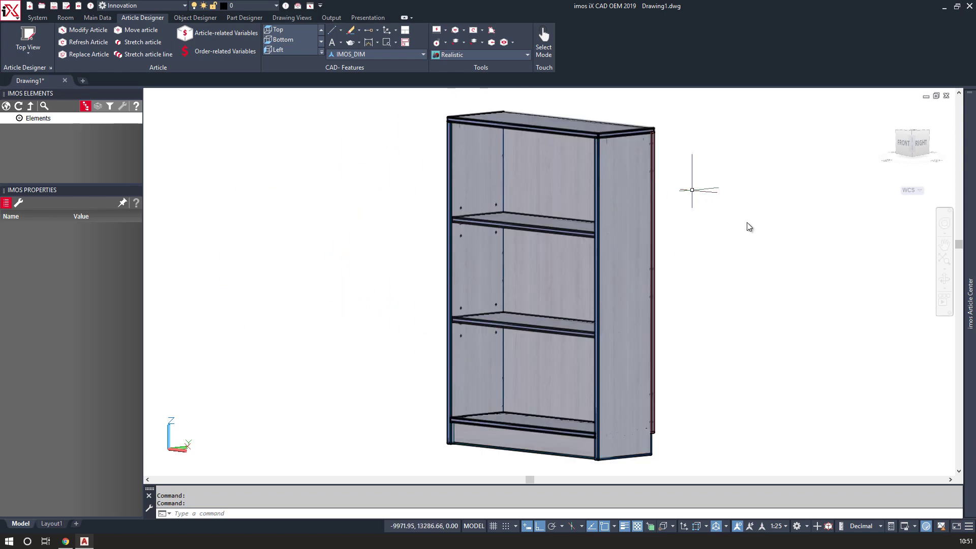
pyautogui.keyDown('shift'); pyautogui.moveTo(696, 331); pyautogui.dragTo(691, 352, button='middle'); pyautogui.keyUp('shift')
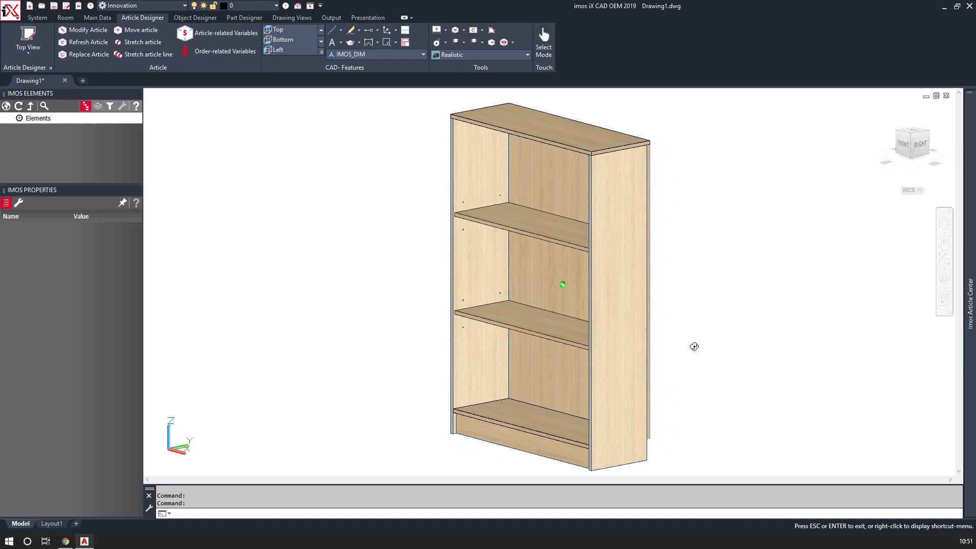
pyautogui.scroll(1, 703, 344)
pyautogui.scroll(-1, 267, 313)
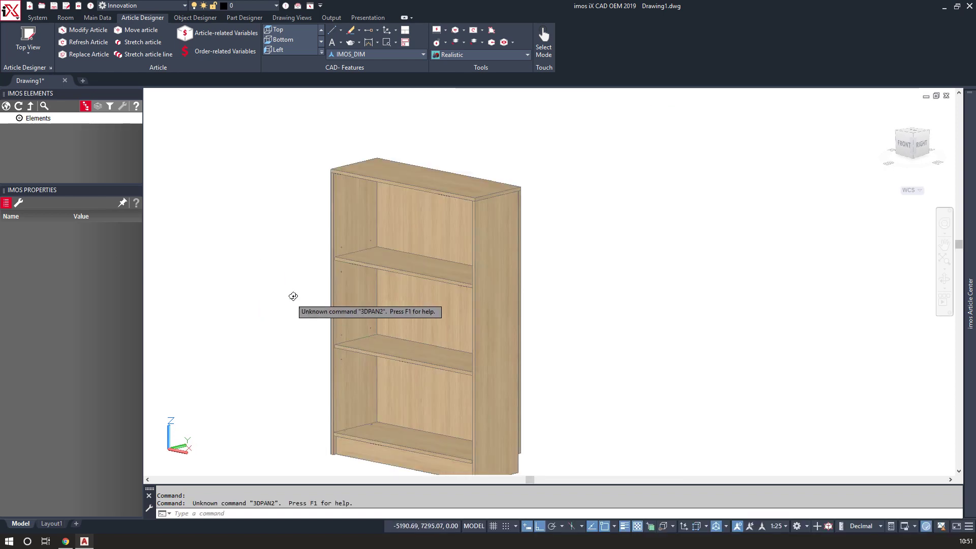
pyautogui.moveTo(300, 290); pyautogui.dragTo(318, 261, button='middle')
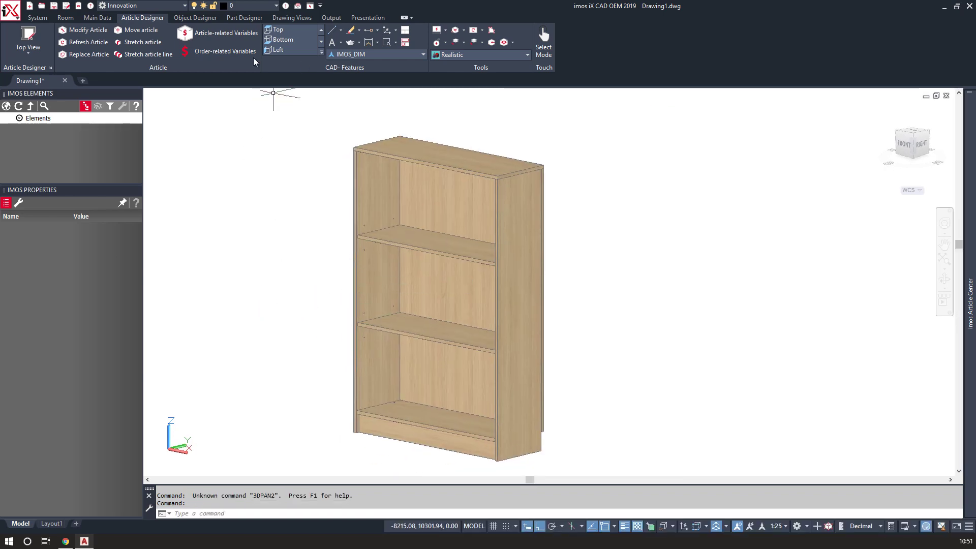
# Enter 1:1:1 as the AS_O_Number article value, apply, and confirm regeneration.
pyautogui.click(212, 34)
pyautogui.click(379, 221)
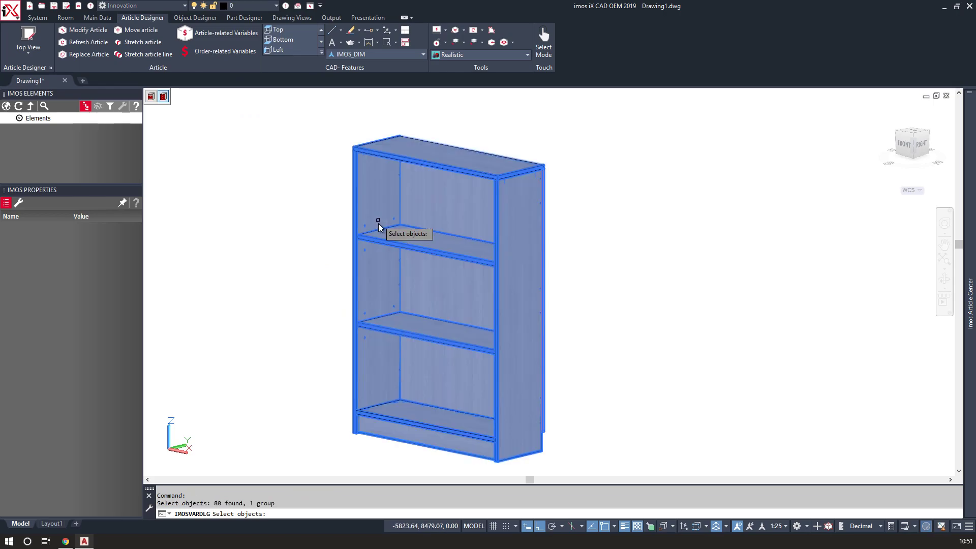
pyautogui.press('Return')
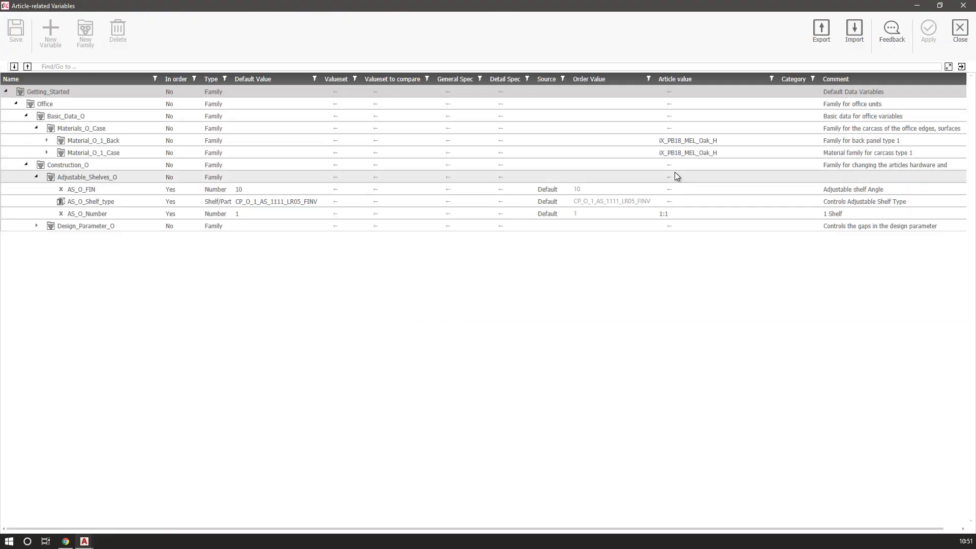
pyautogui.click(687, 213)
pyautogui.click(691, 213)
pyautogui.write('1:1')
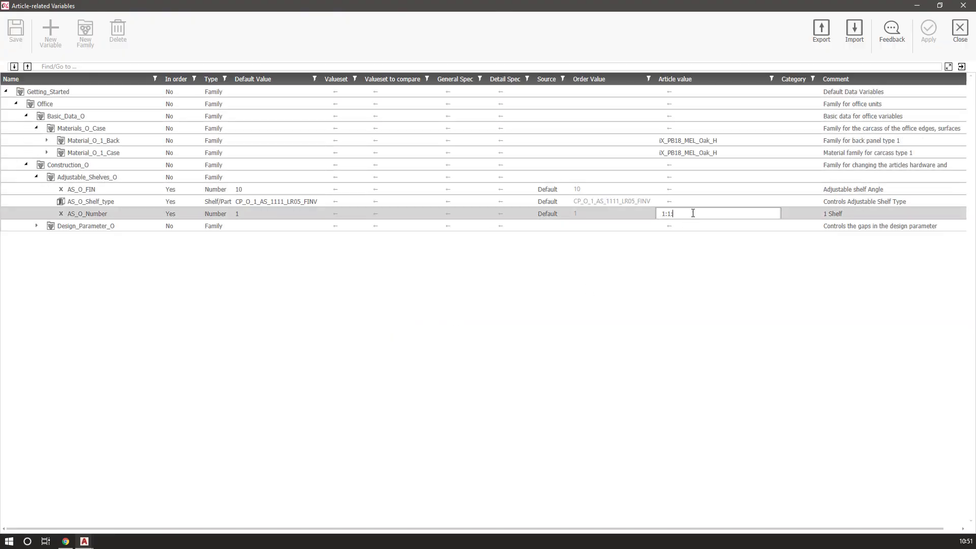
pyautogui.press('Return')
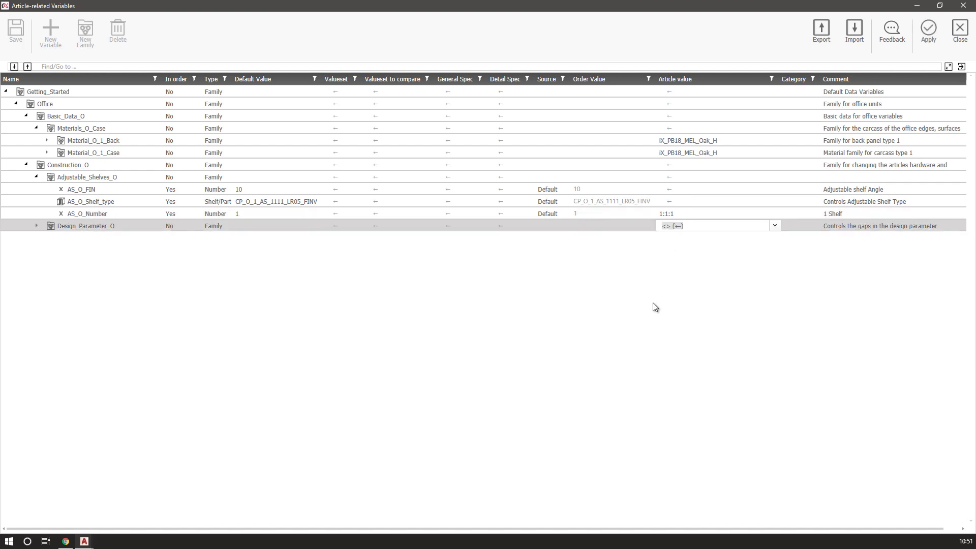
pyautogui.click(928, 31)
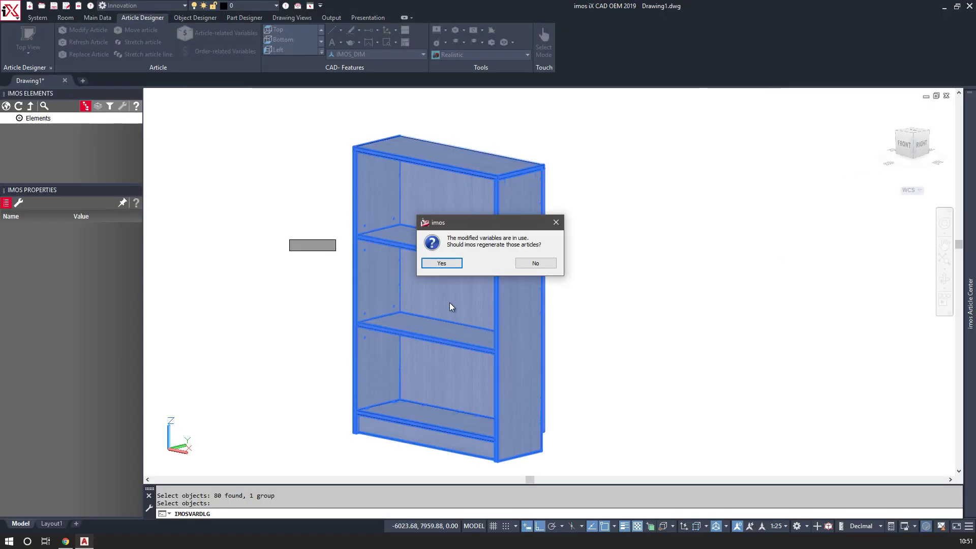
pyautogui.click(432, 263)
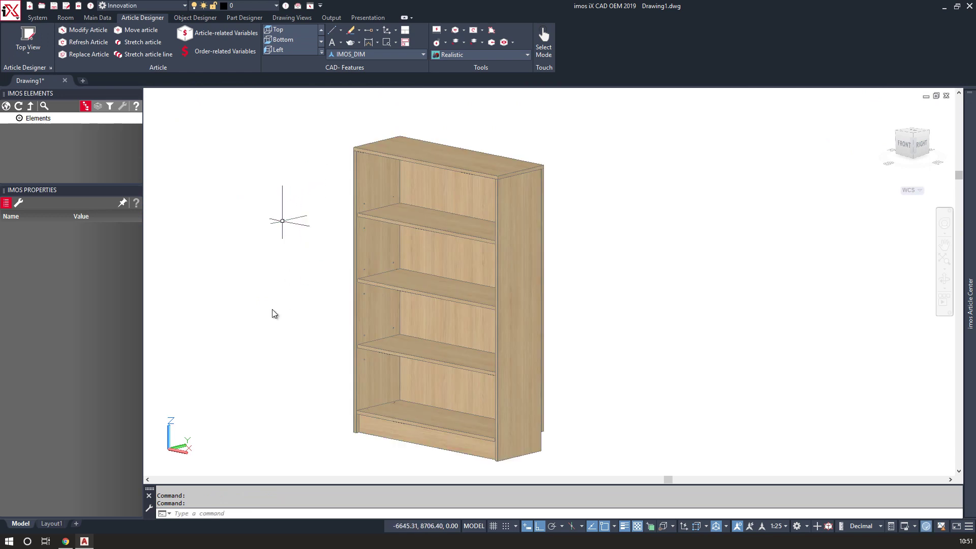
# Enter 2 for AS_O_FIN, apply and regenerate, then frame the whole cabinet.
pyautogui.click(199, 38)
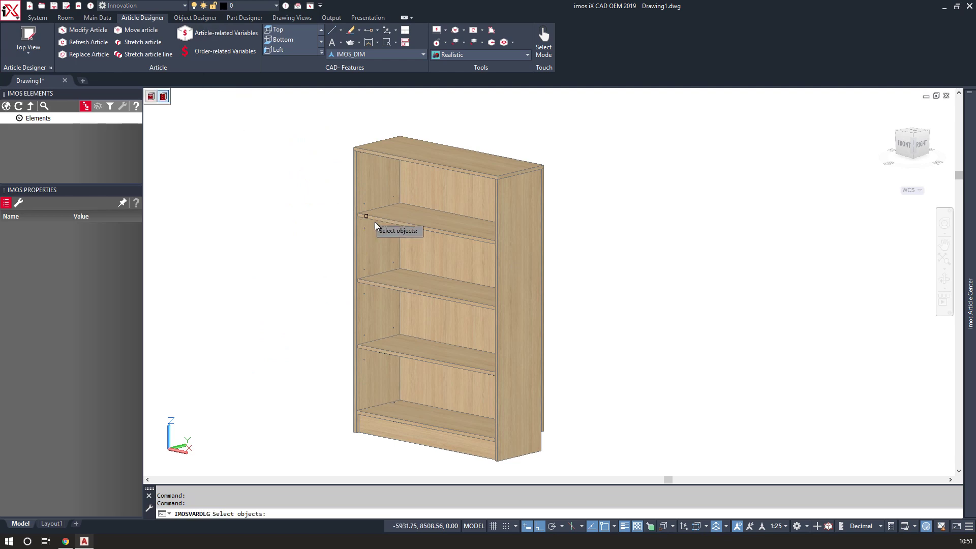
pyautogui.click(375, 217)
pyautogui.press('Return')
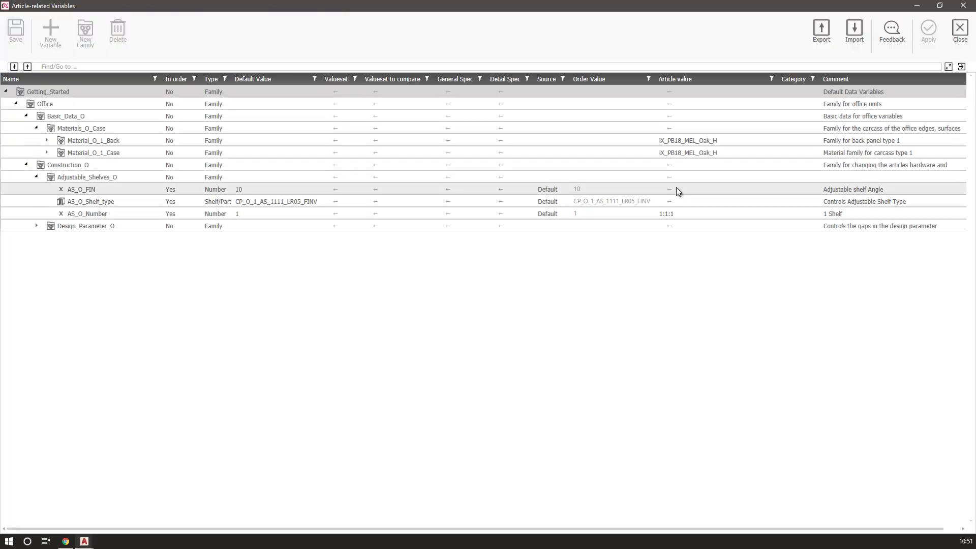
pyautogui.click(677, 189)
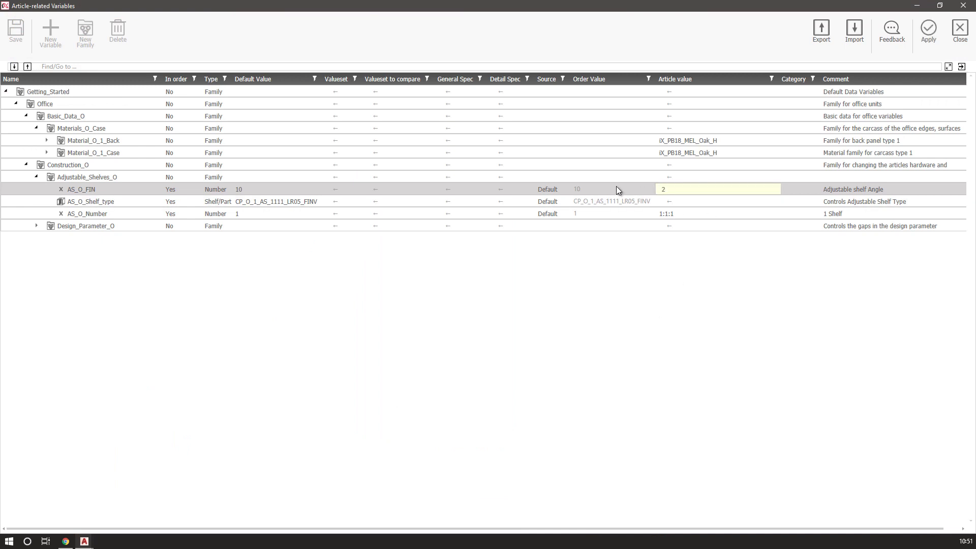
pyautogui.click(928, 29)
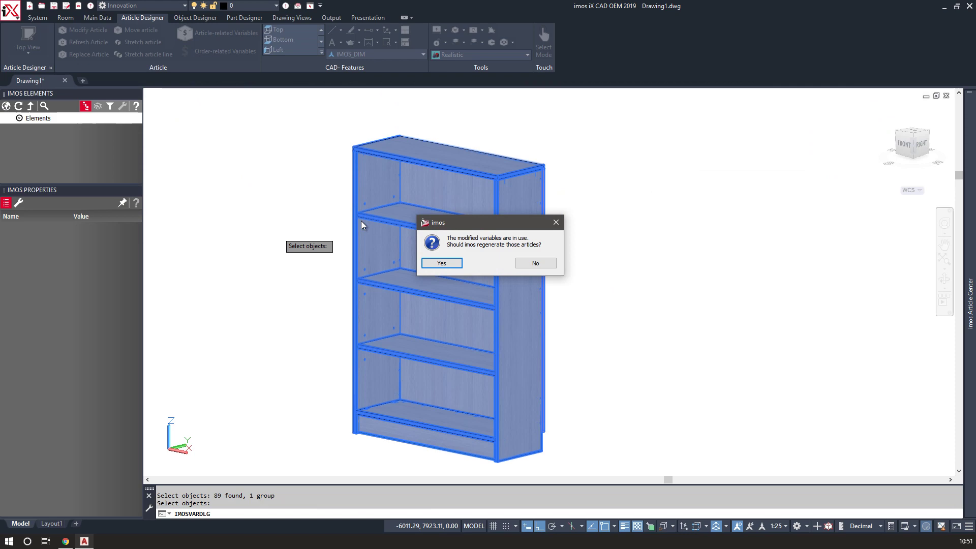
pyautogui.press('Return')
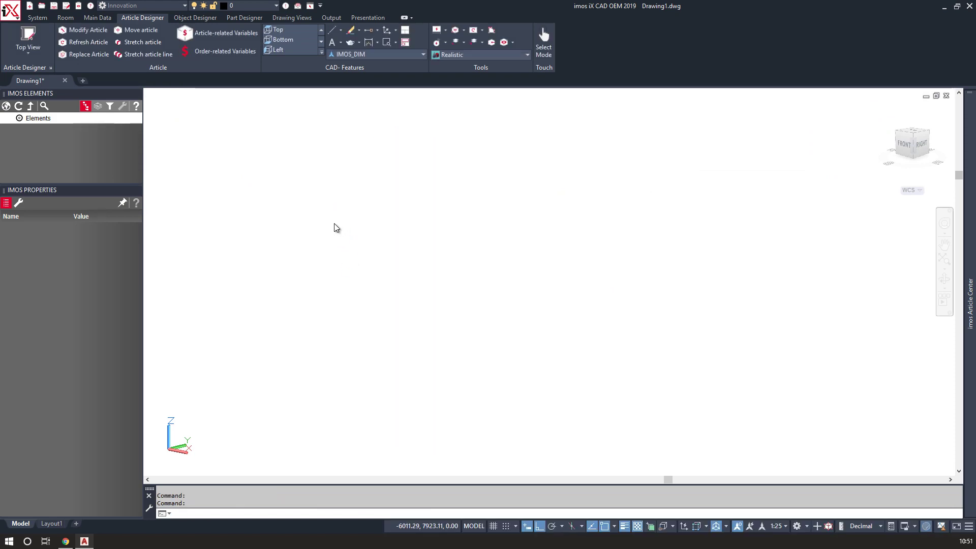
pyautogui.scroll(6, 377, 224)
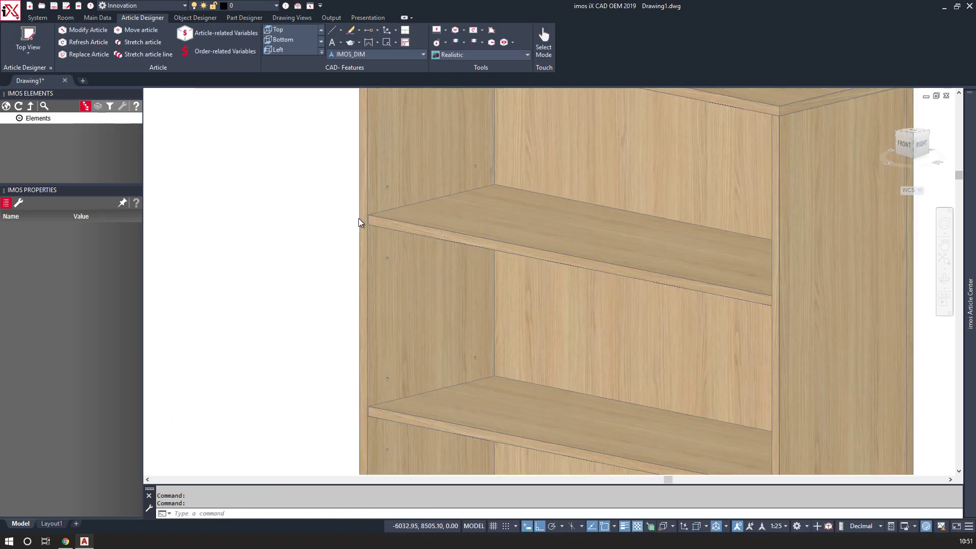
pyautogui.scroll(-4, 396, 217)
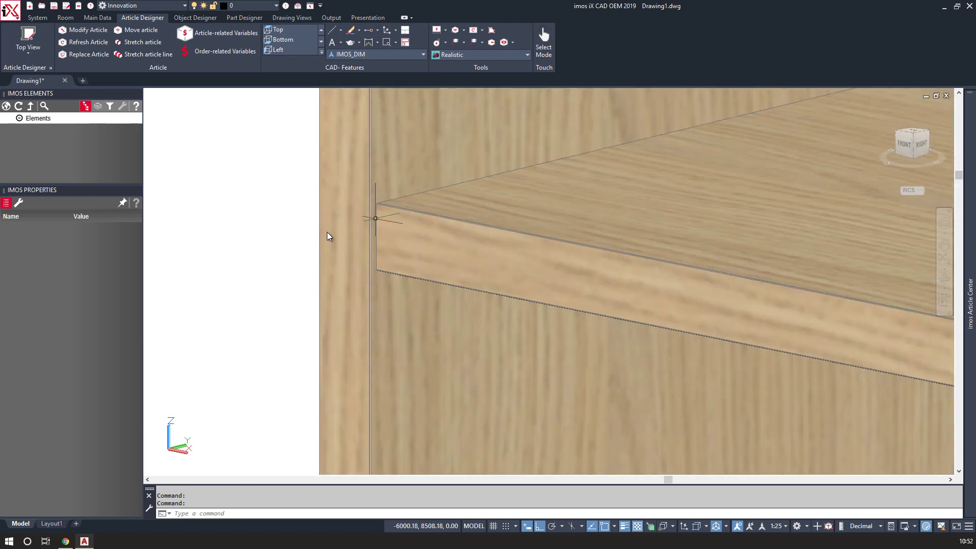
pyautogui.scroll(-5, 315, 213)
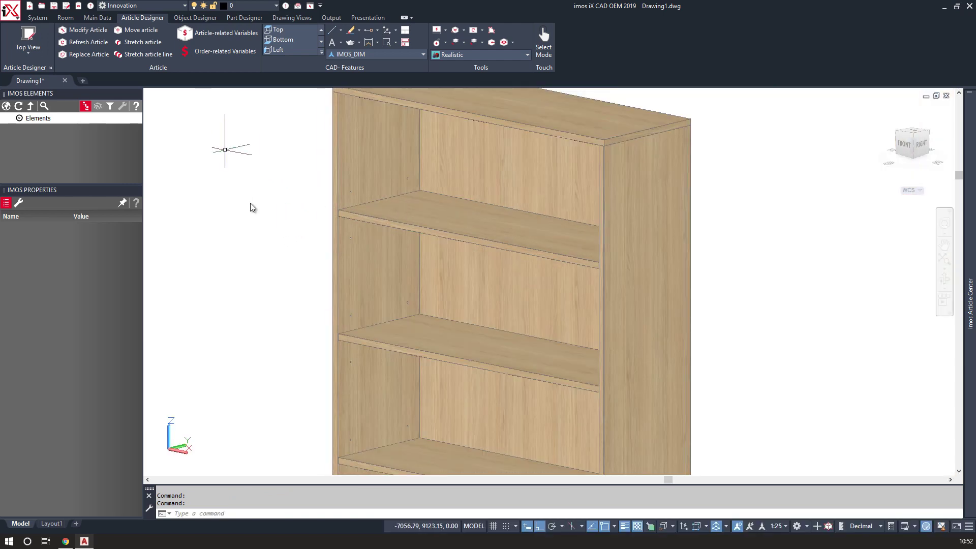
pyautogui.scroll(-5, 343, 204)
pyautogui.moveTo(343, 199); pyautogui.dragTo(364, 233, button='middle')
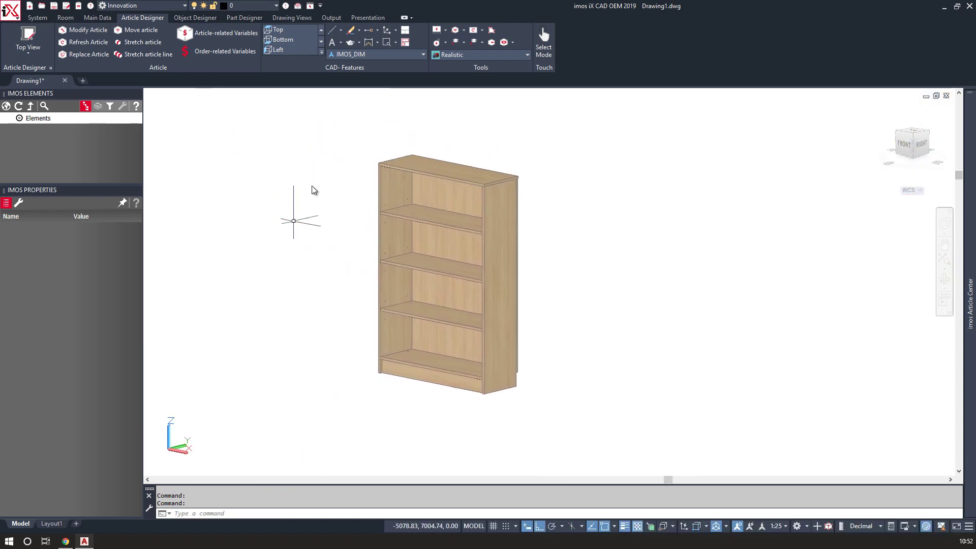
# Choose CP_O_1_Angle_Shelf_1111 for AS_O_Shelf_type, apply and regenerate, then orbit the view.
pyautogui.click(203, 37)
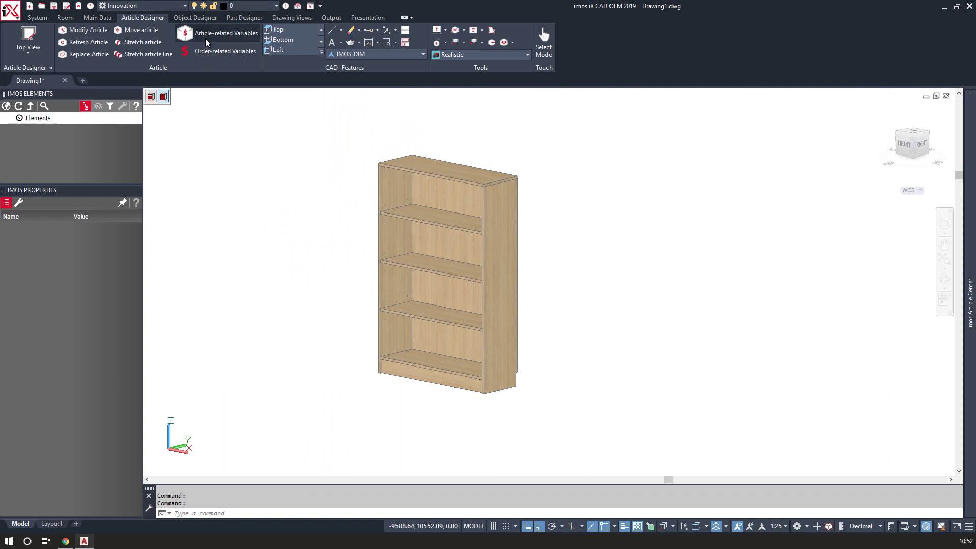
pyautogui.click(413, 227)
pyautogui.press('Return')
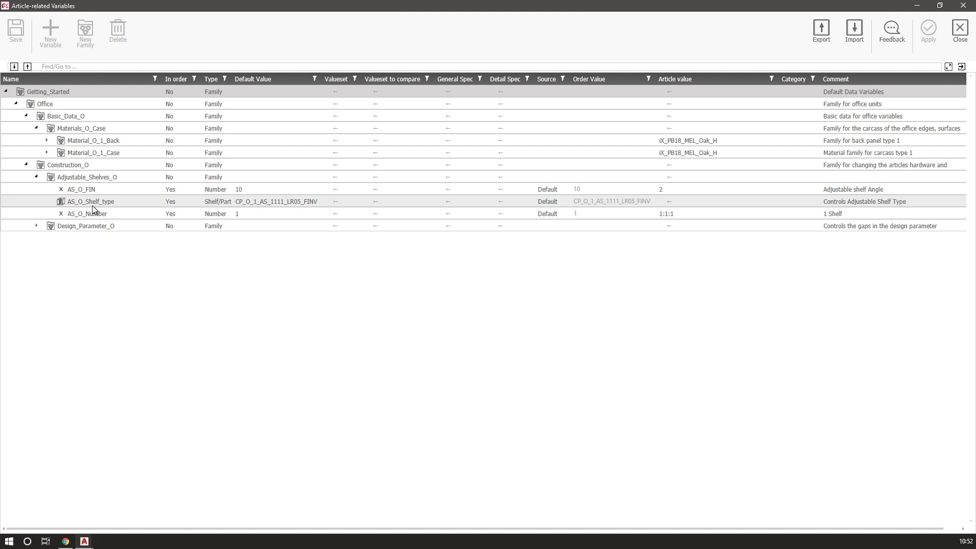
pyautogui.click(701, 206)
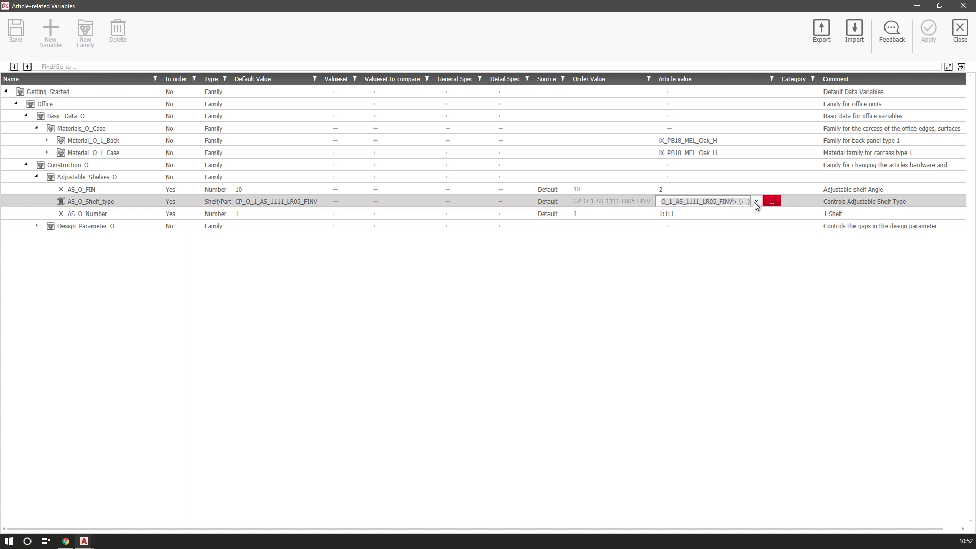
pyautogui.click(755, 202)
pyautogui.click(674, 281)
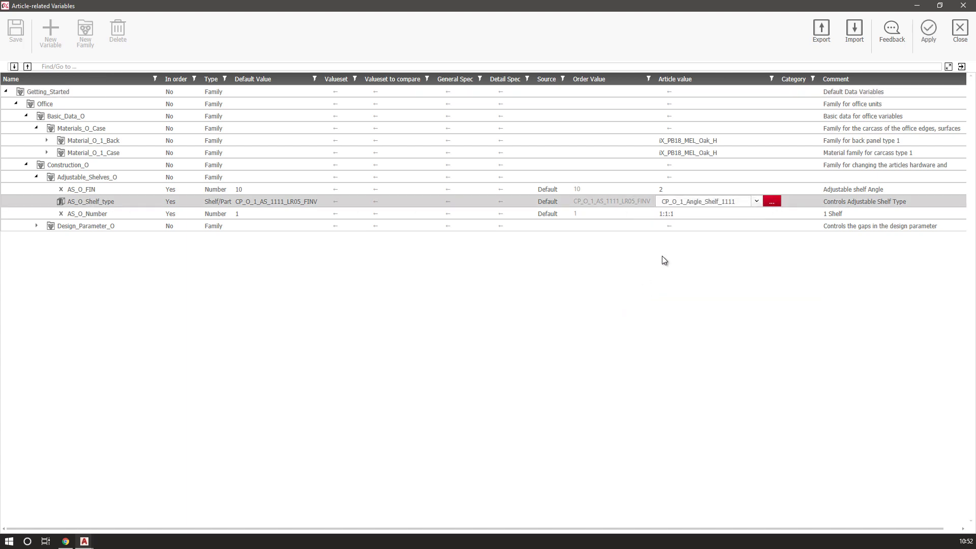
pyautogui.click(927, 29)
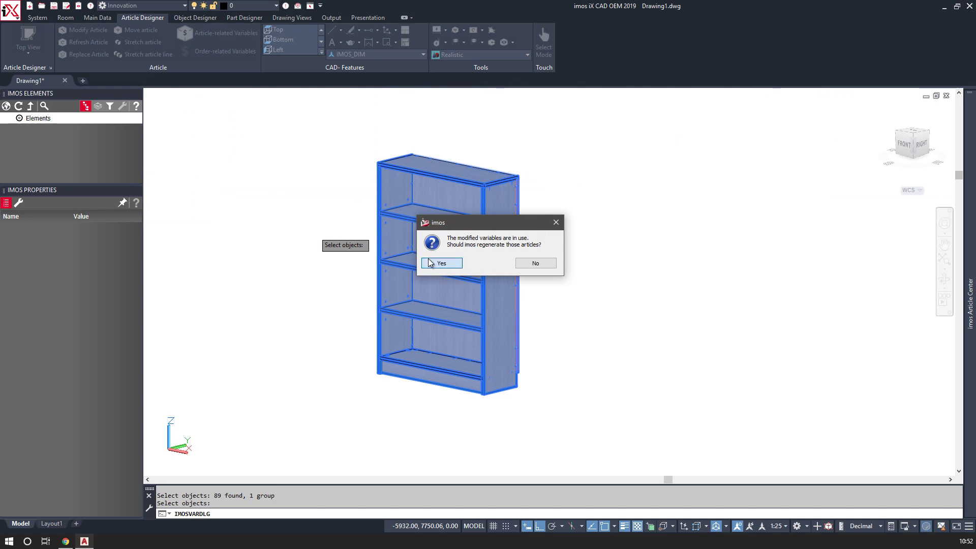
pyautogui.press('Return')
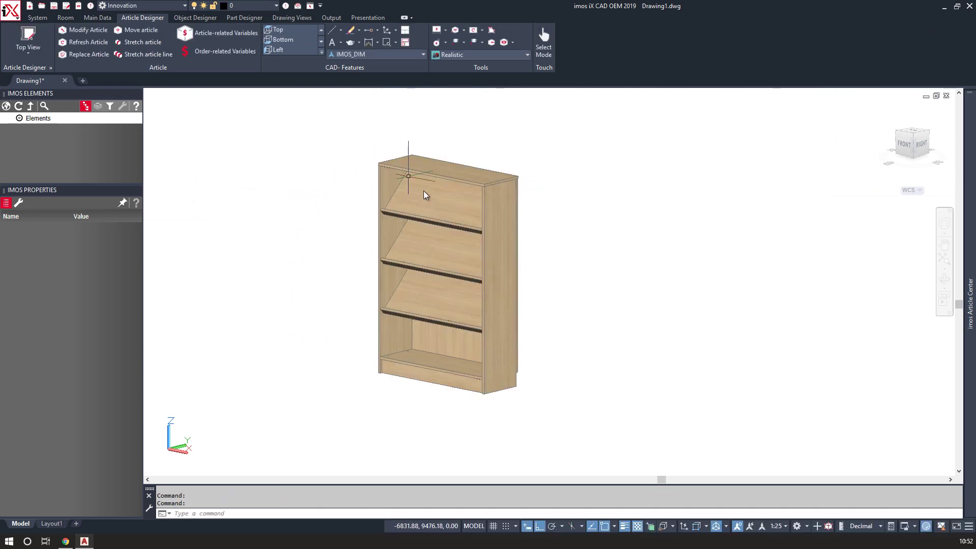
pyautogui.keyDown('shift'); pyautogui.moveTo(309, 326); pyautogui.dragTo(303, 296, button='middle'); pyautogui.keyUp('shift')
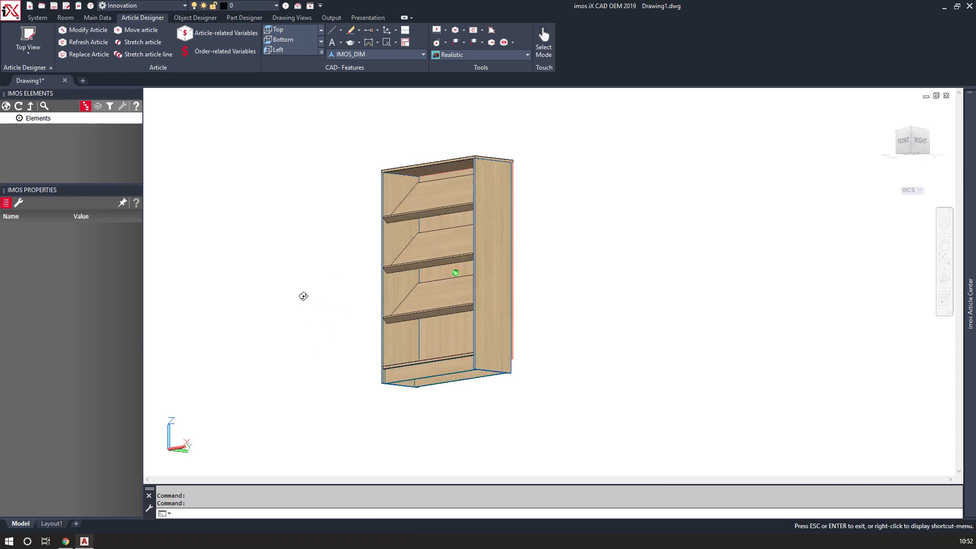
pyautogui.scroll(2, 326, 224)
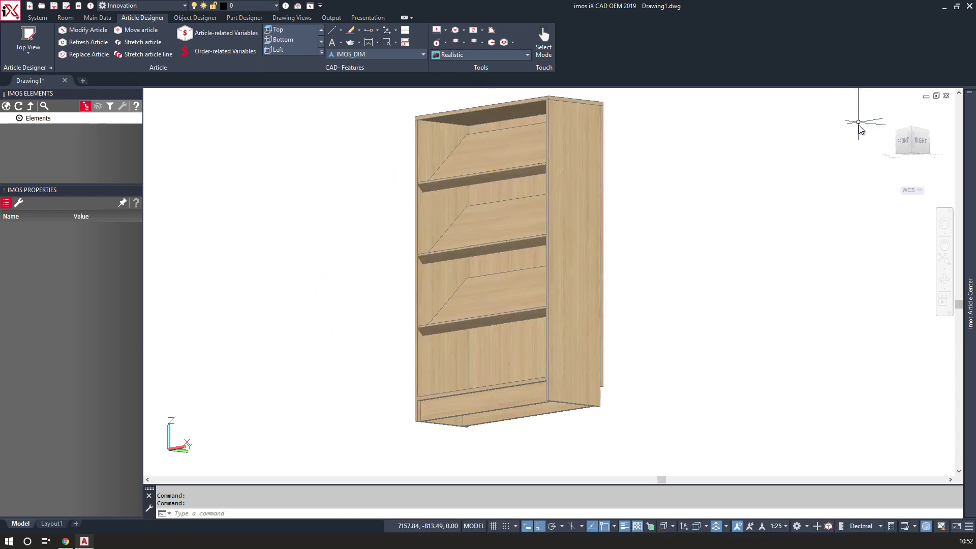
# Switch to 2D Wireframe and view the cabinet straight from the right side.
pyautogui.click(482, 55)
pyautogui.click(376, 76)
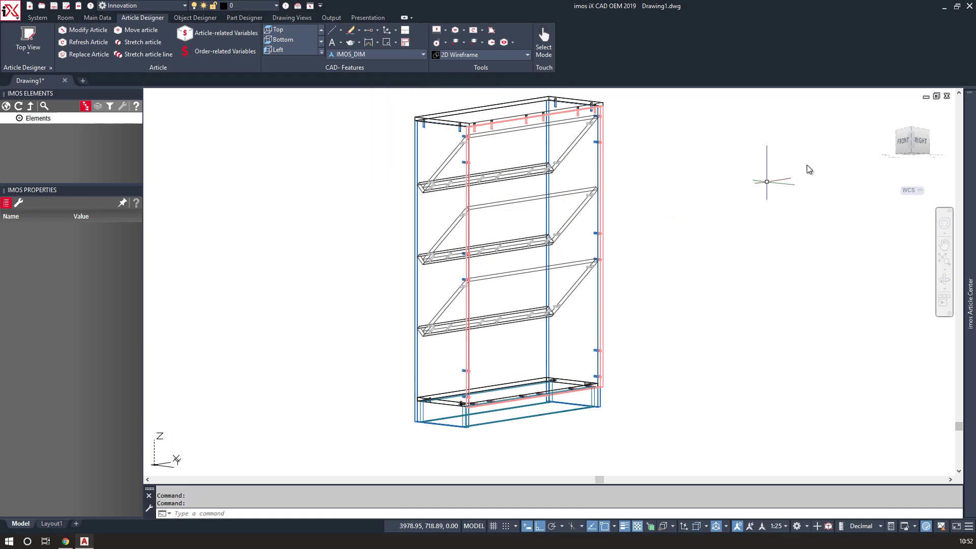
pyautogui.click(920, 150)
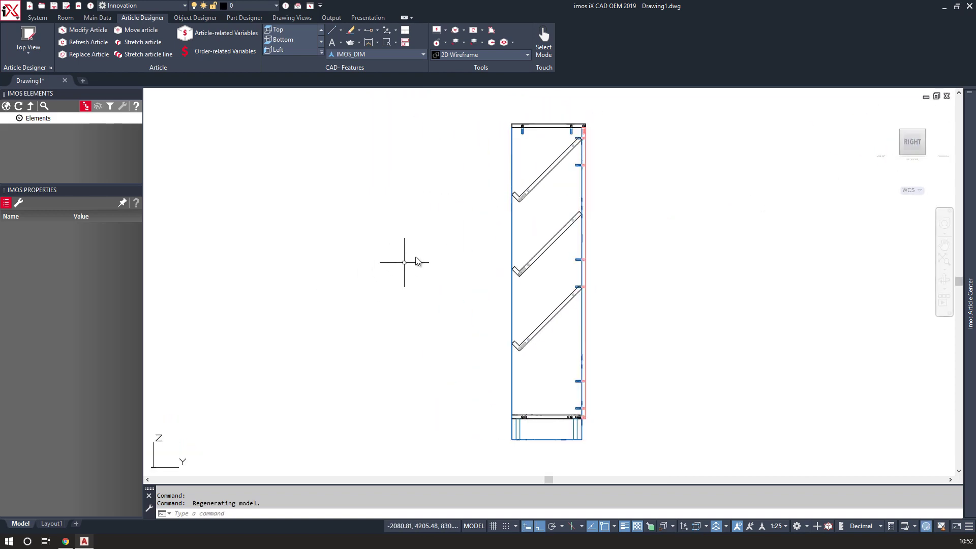
pyautogui.scroll(10, 577, 142)
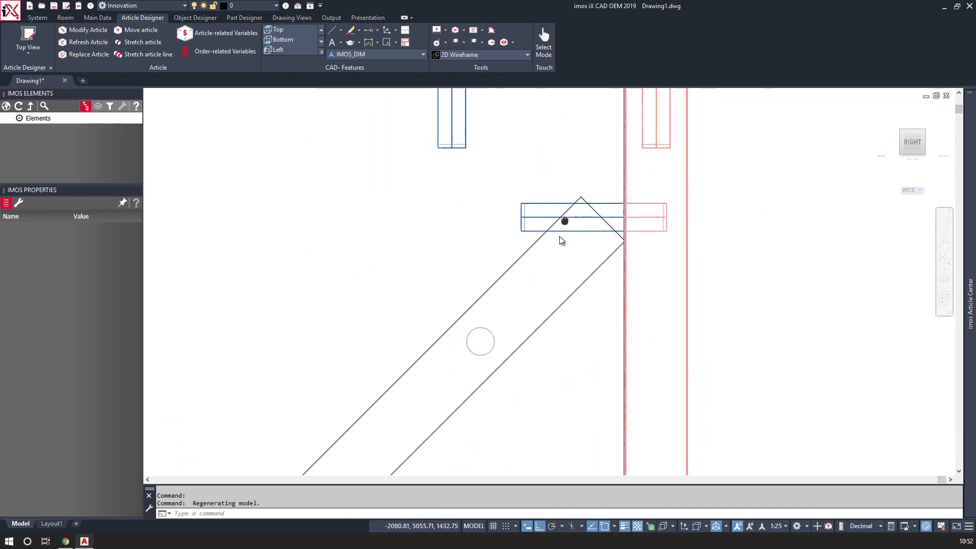
pyautogui.scroll(6, 553, 306)
pyautogui.scroll(-2, 507, 170)
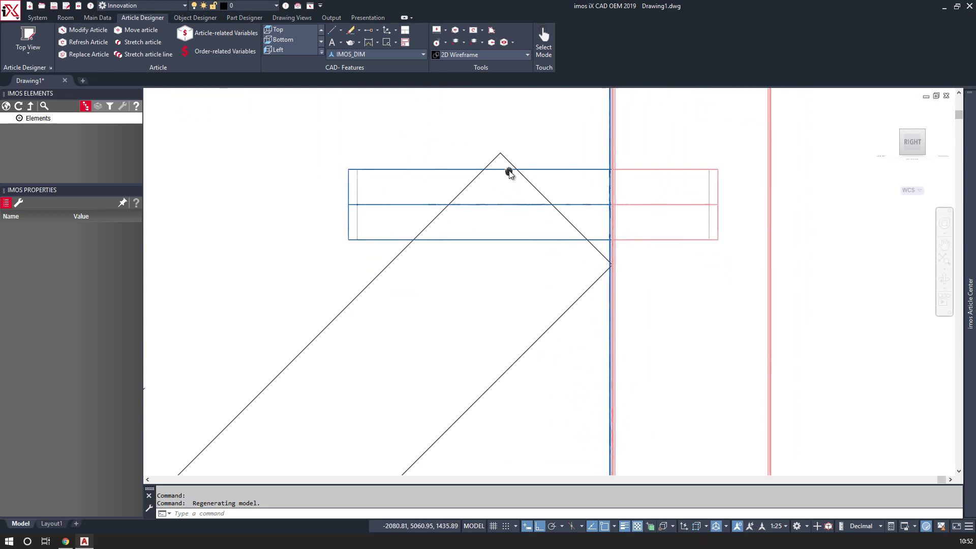
pyautogui.scroll(2, 496, 152)
pyautogui.scroll(-8, 674, 320)
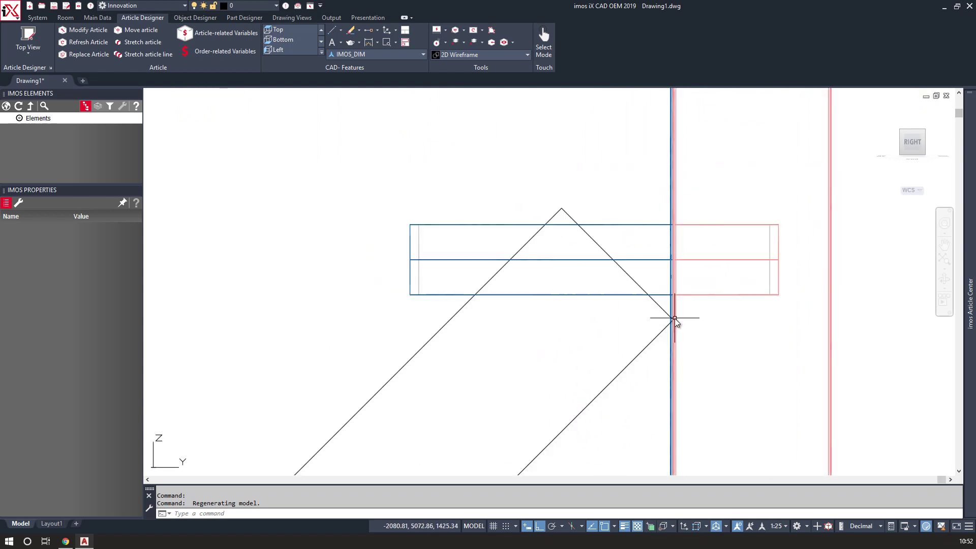
# Zoom in on a shelf's lower front end, then reframe the full side view.
pyautogui.moveTo(550, 406); pyautogui.dragTo(374, 200, button='middle')
pyautogui.scroll(6, 276, 270)
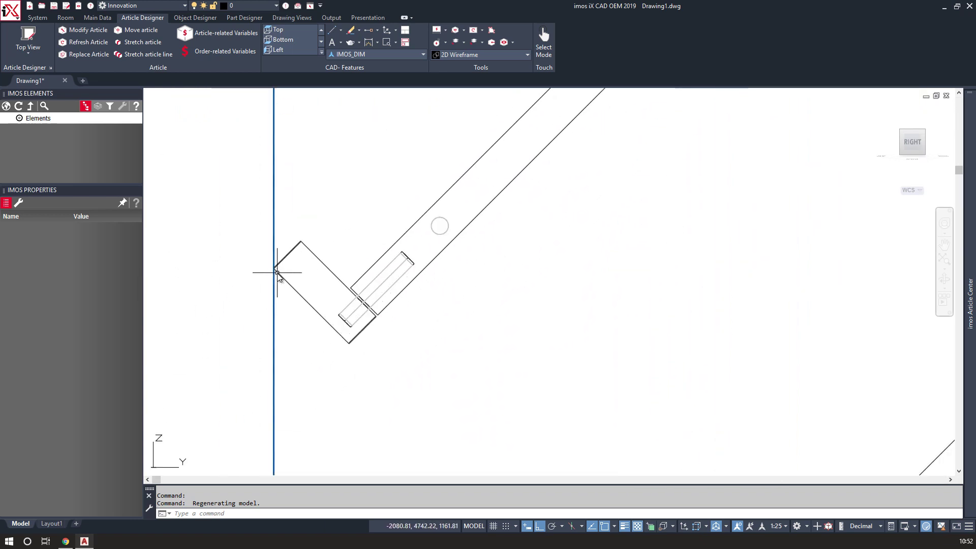
pyautogui.scroll(4, 206, 239)
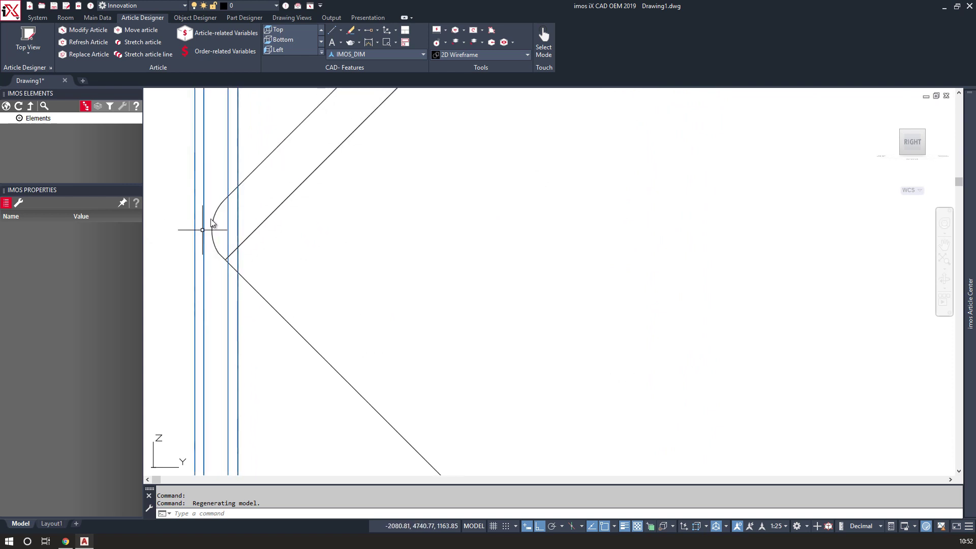
pyautogui.scroll(-10, 205, 245)
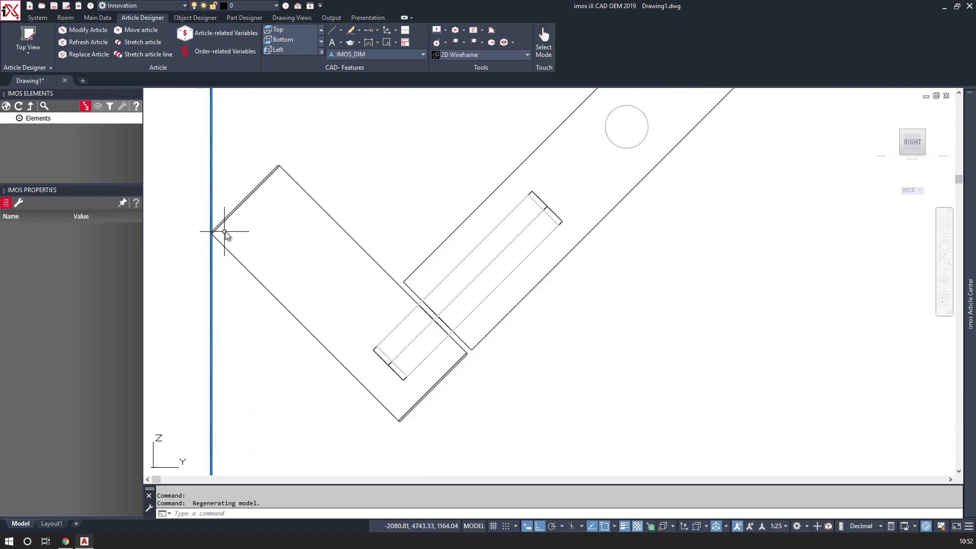
pyautogui.moveTo(298, 385); pyautogui.dragTo(349, 257, button='middle')
pyautogui.scroll(-2, 349, 257)
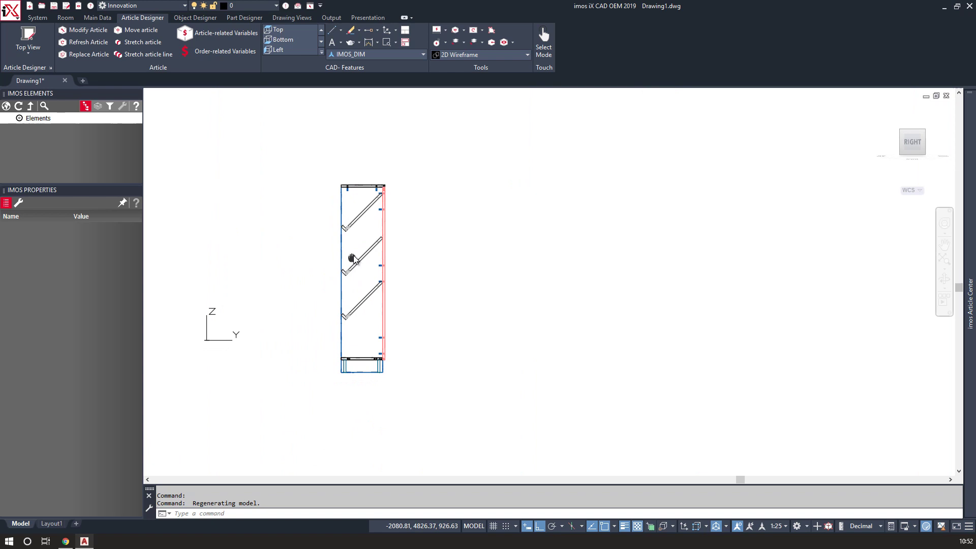
pyautogui.scroll(2, 331, 278)
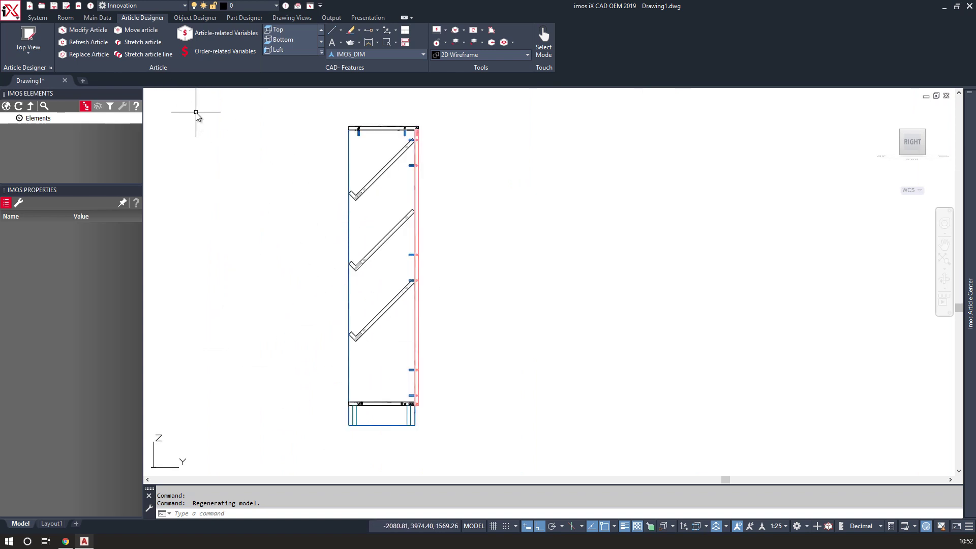
# Enter AS_O_Number 0:1:1 and AS_O_Angle 35 as article values, apply, and regenerate.
pyautogui.click(203, 34)
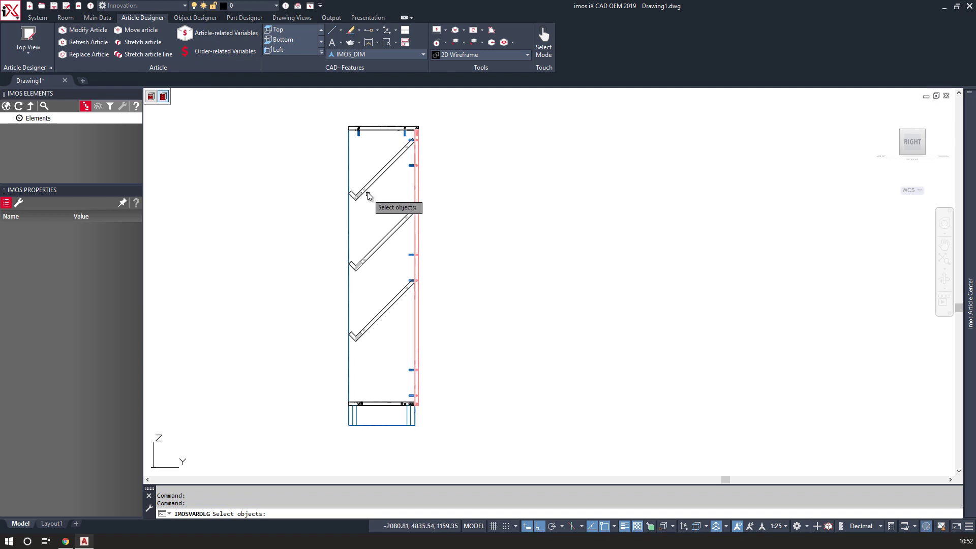
pyautogui.click(367, 193)
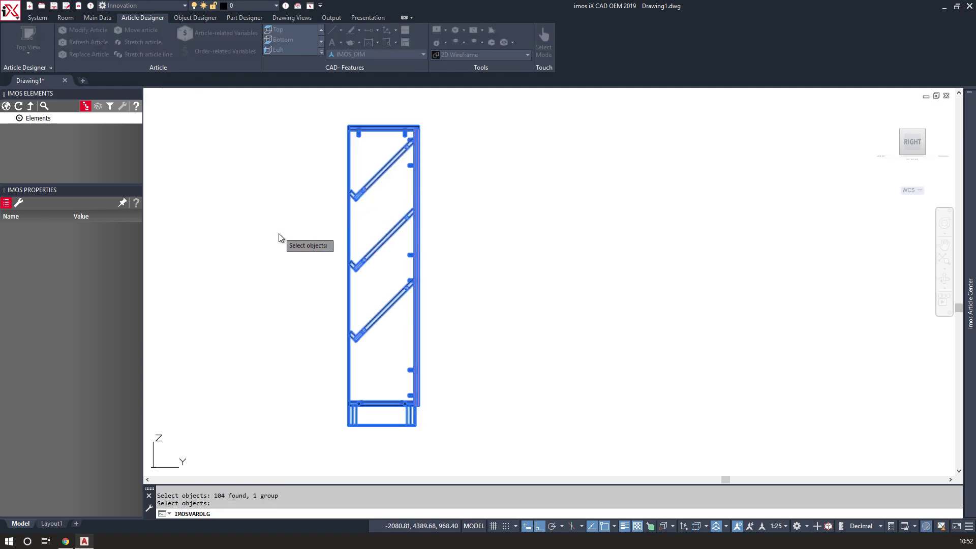
pyautogui.press('Return')
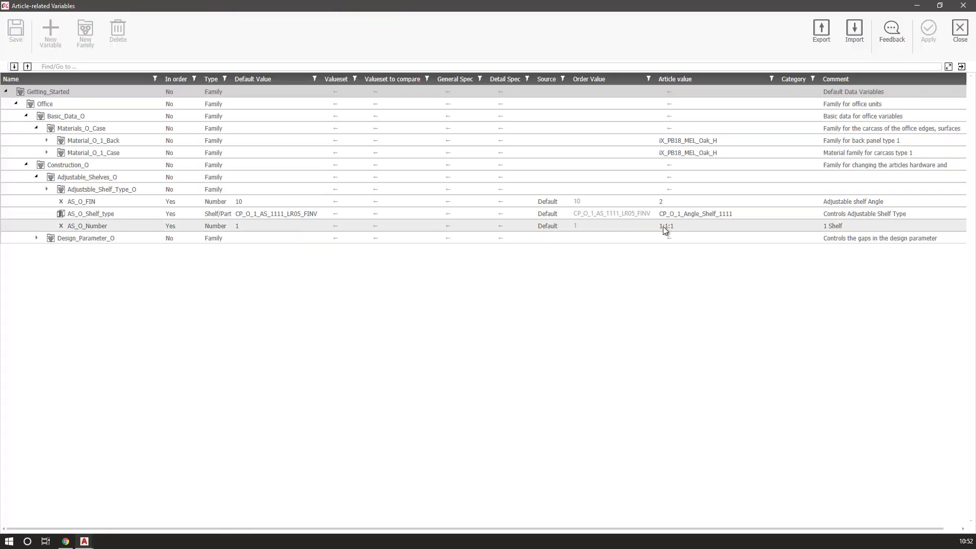
pyautogui.click(662, 226)
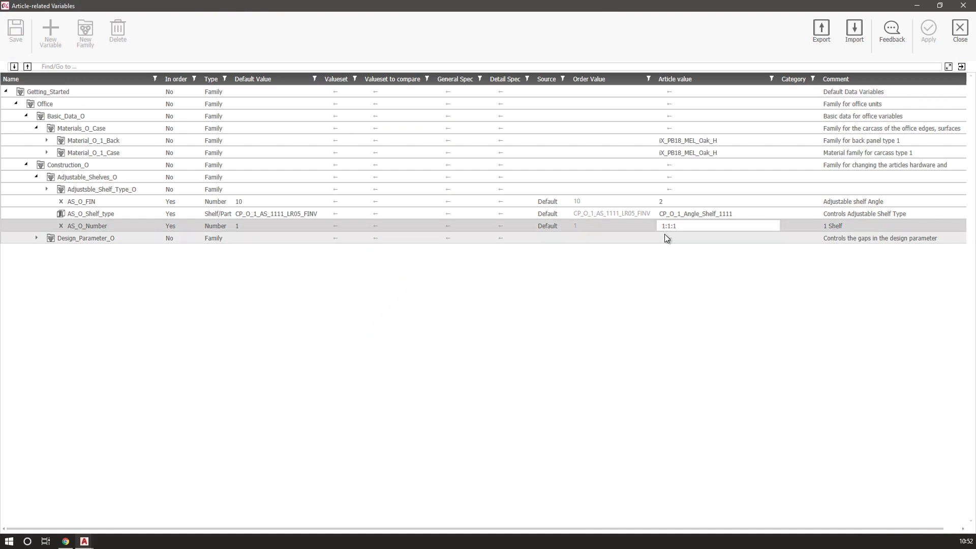
pyautogui.write('0')
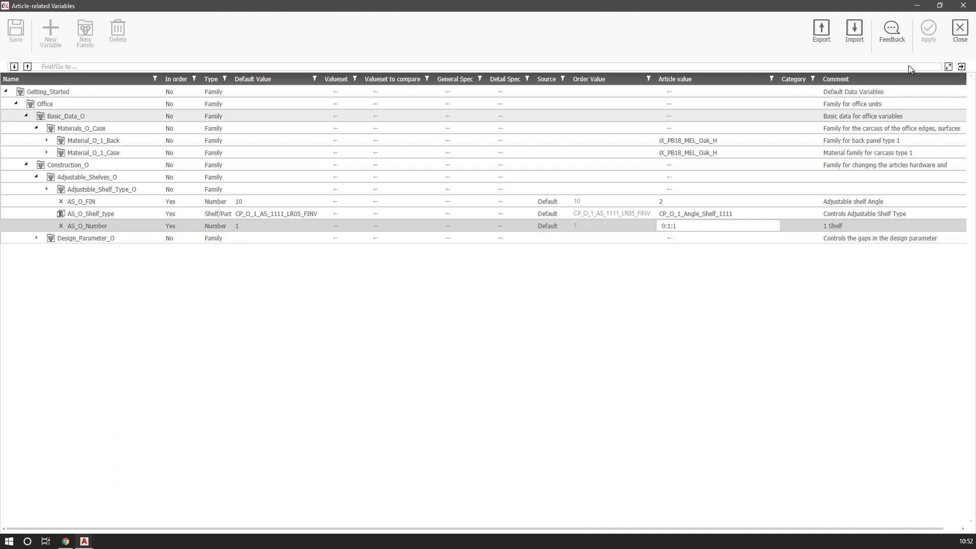
pyautogui.click(690, 238)
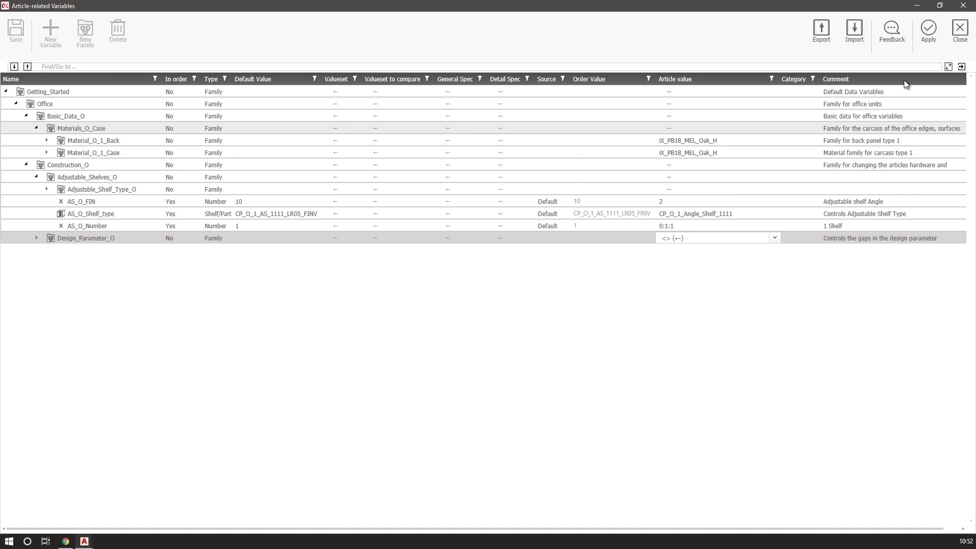
pyautogui.click(47, 189)
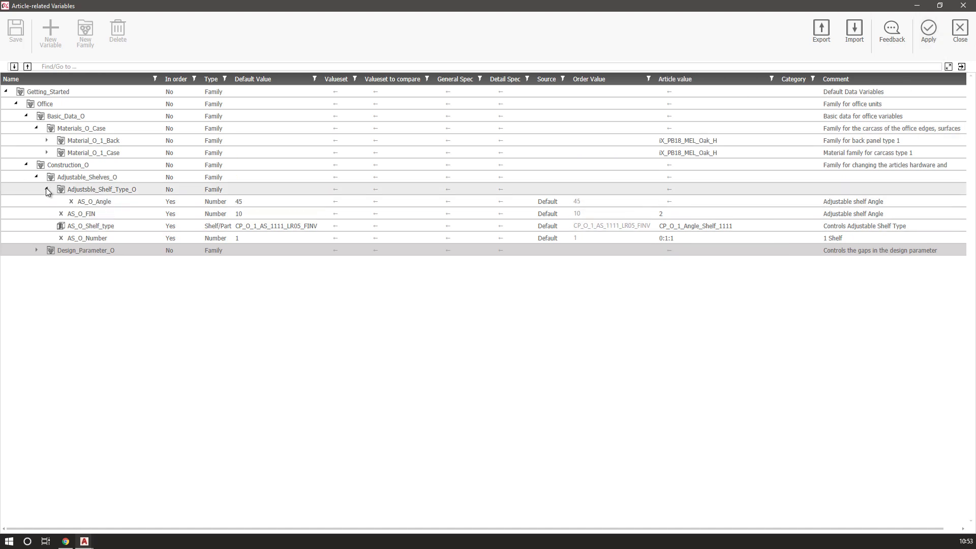
pyautogui.click(699, 201)
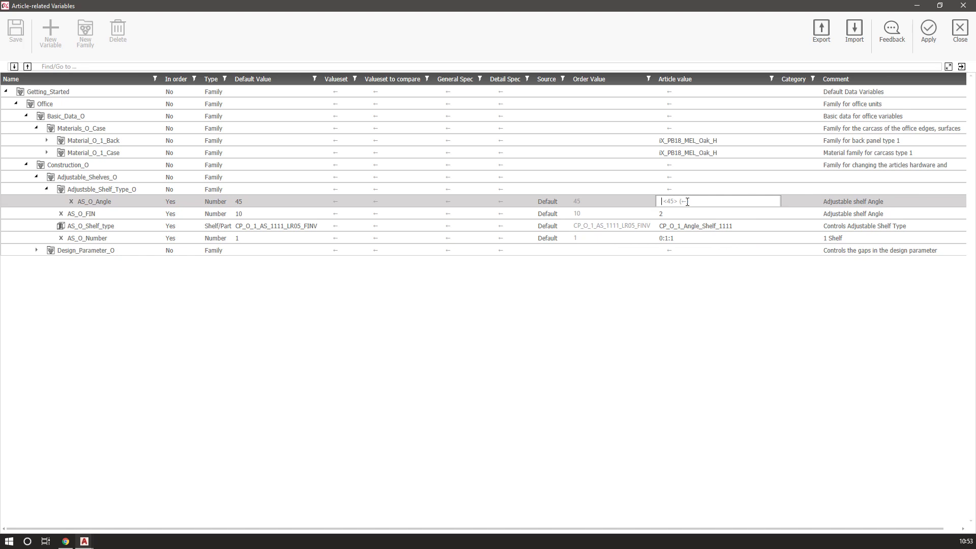
pyautogui.press('Return')
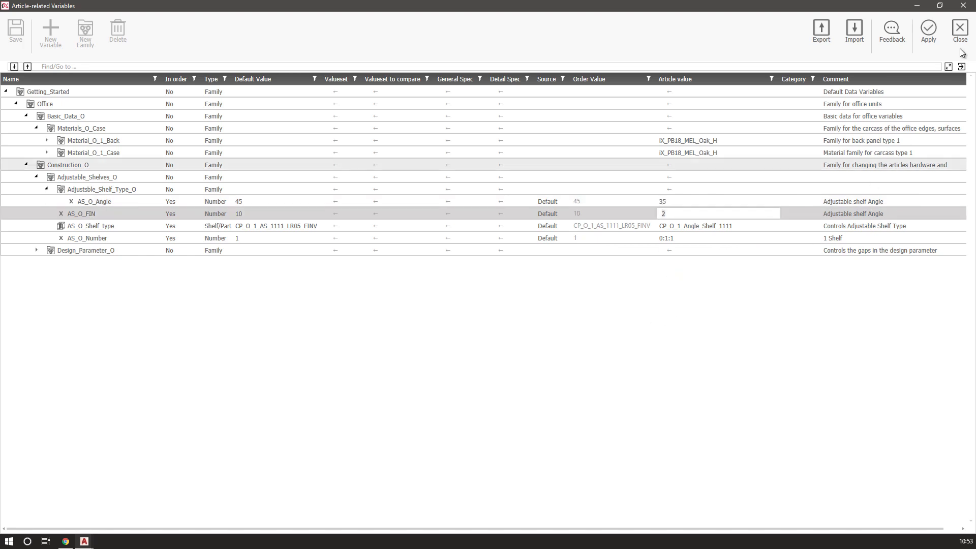
pyautogui.click(935, 26)
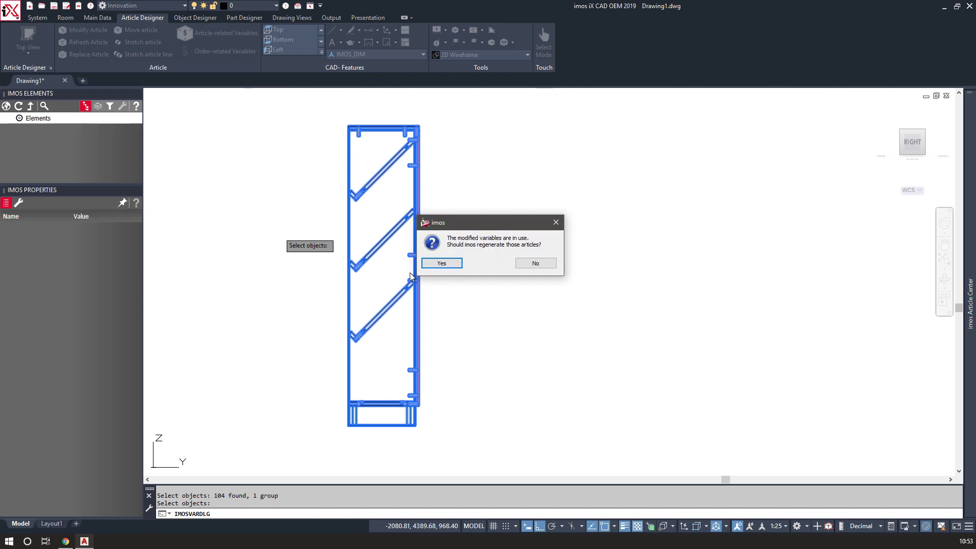
pyautogui.click(442, 264)
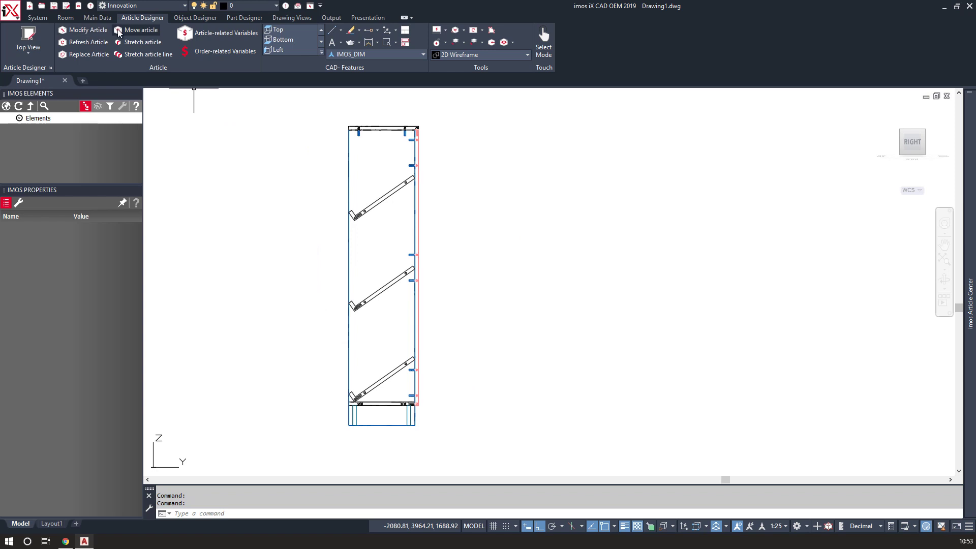
# Enter 0:1:1:1:1 for AS_O_Number and 15 for AS_O_Angle, apply, and confirm regeneration.
pyautogui.click(223, 33)
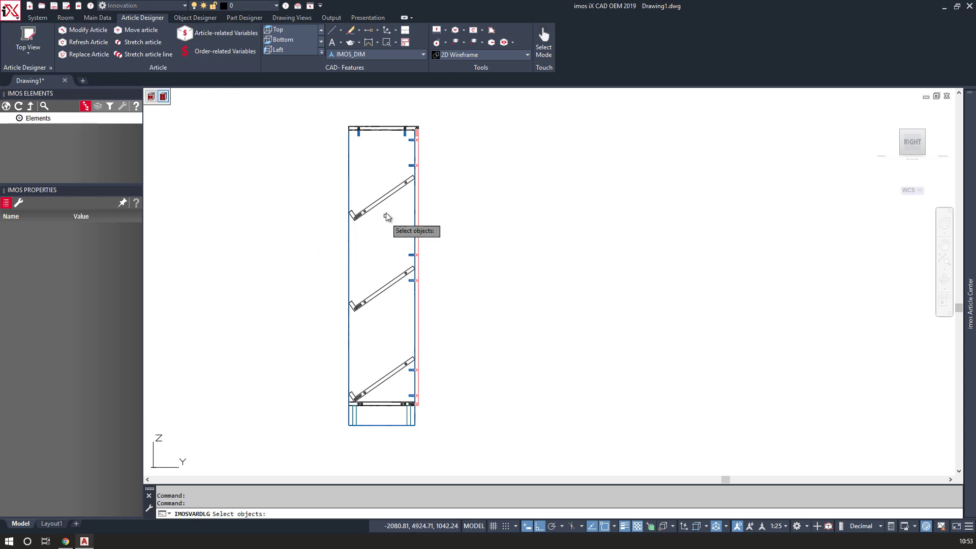
pyautogui.click(375, 204)
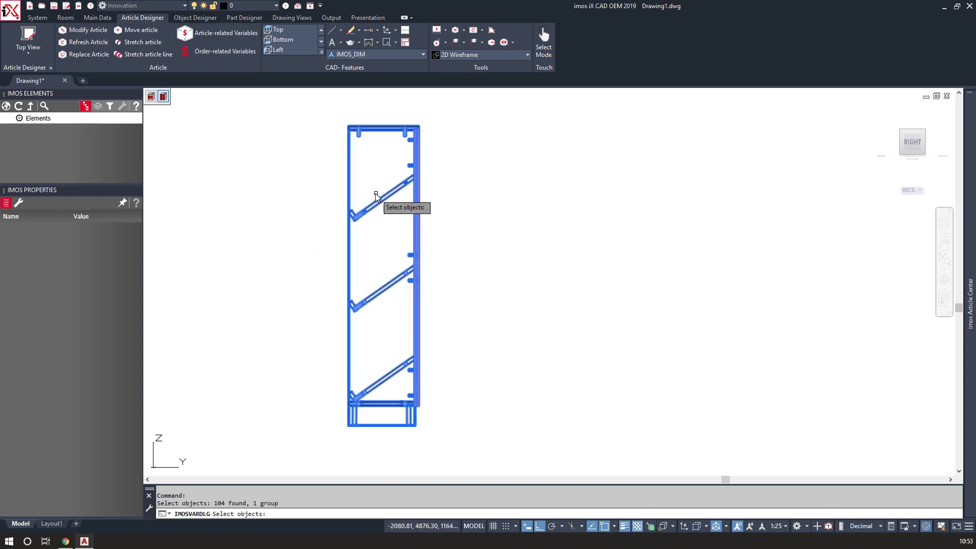
pyautogui.press('Return')
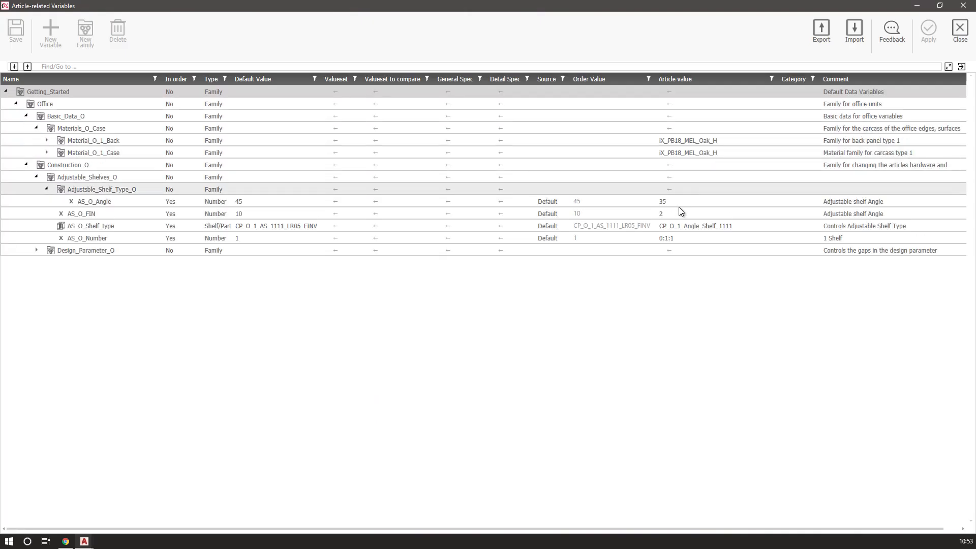
pyautogui.click(693, 238)
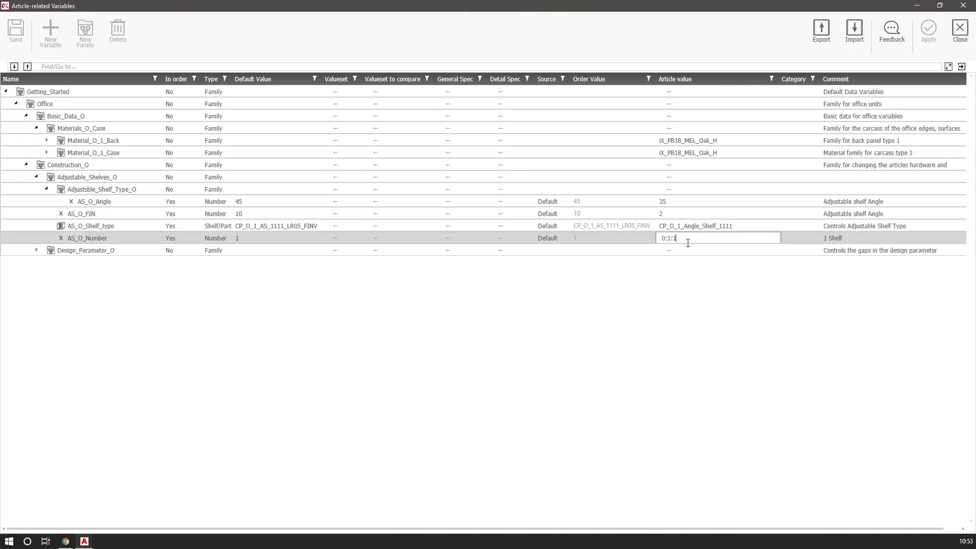
pyautogui.click(676, 200)
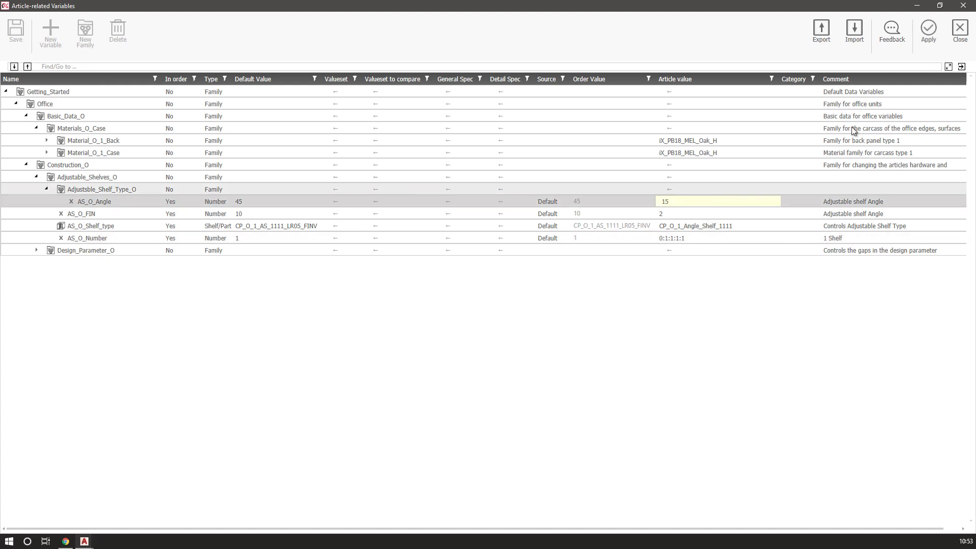
pyautogui.click(929, 30)
pyautogui.click(440, 263)
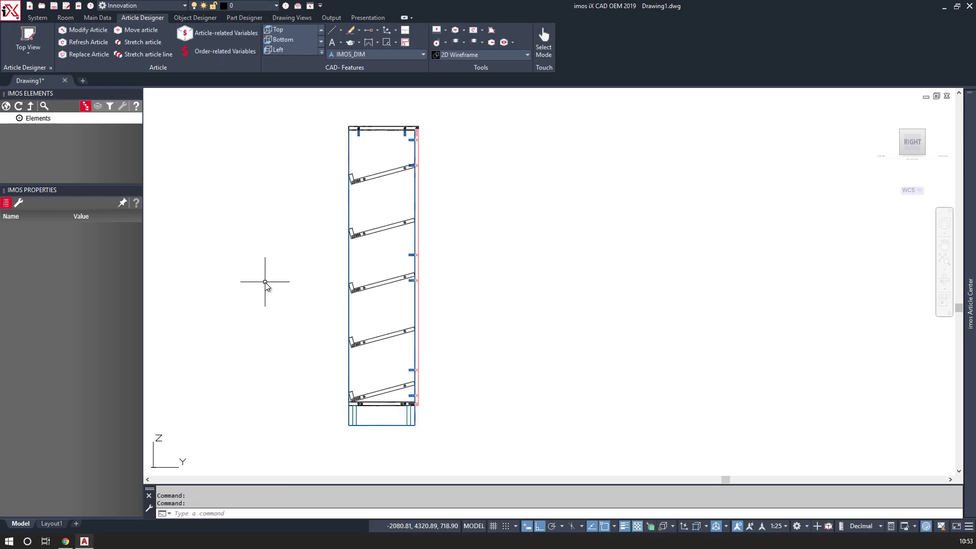
# Switch the visual style to Realistic and orbit to see the wood-textured cabinet.
pyautogui.click(505, 56)
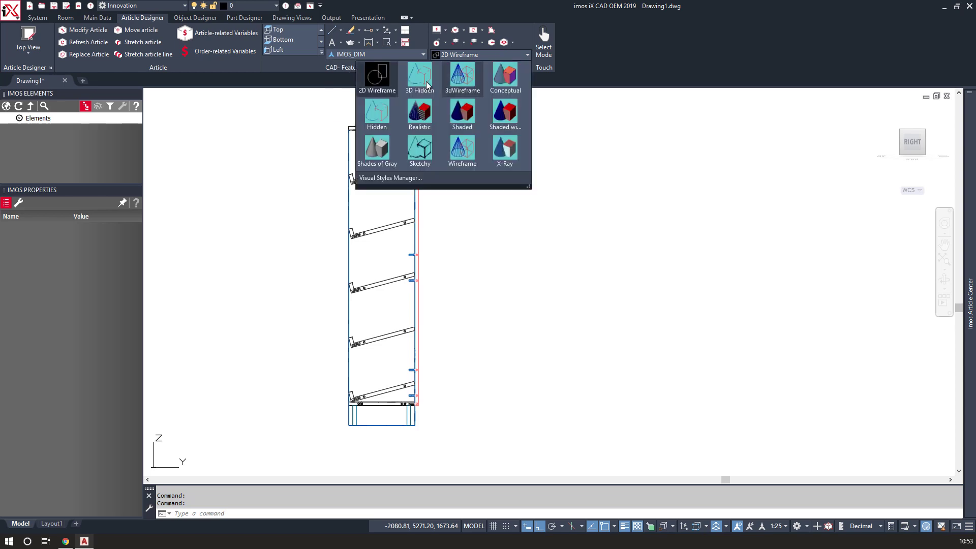
pyautogui.click(419, 116)
pyautogui.keyDown('shift'); pyautogui.moveTo(362, 348); pyautogui.dragTo(429, 371, button='middle'); pyautogui.keyUp('shift')
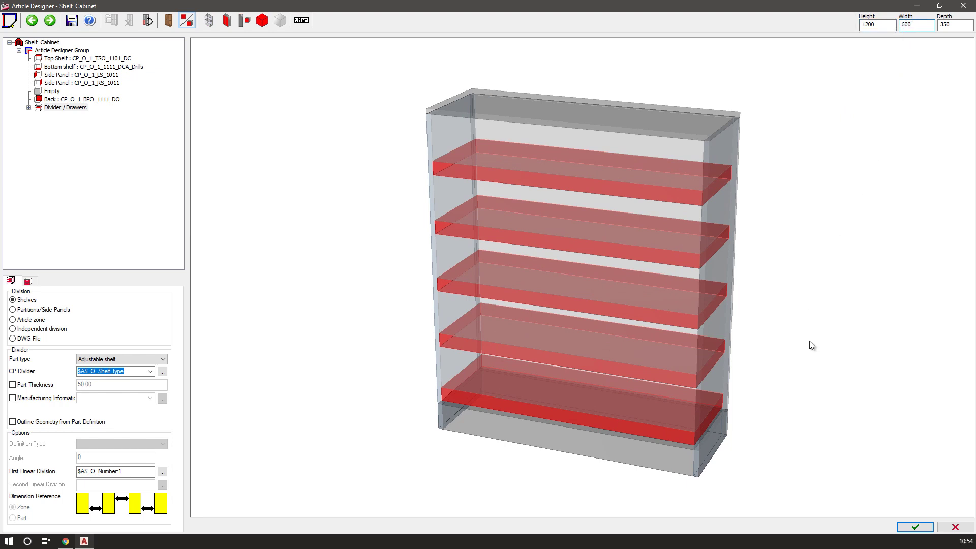
# Finish the Shelf_Cabinet article design and save the changes.
pyautogui.click(915, 527)
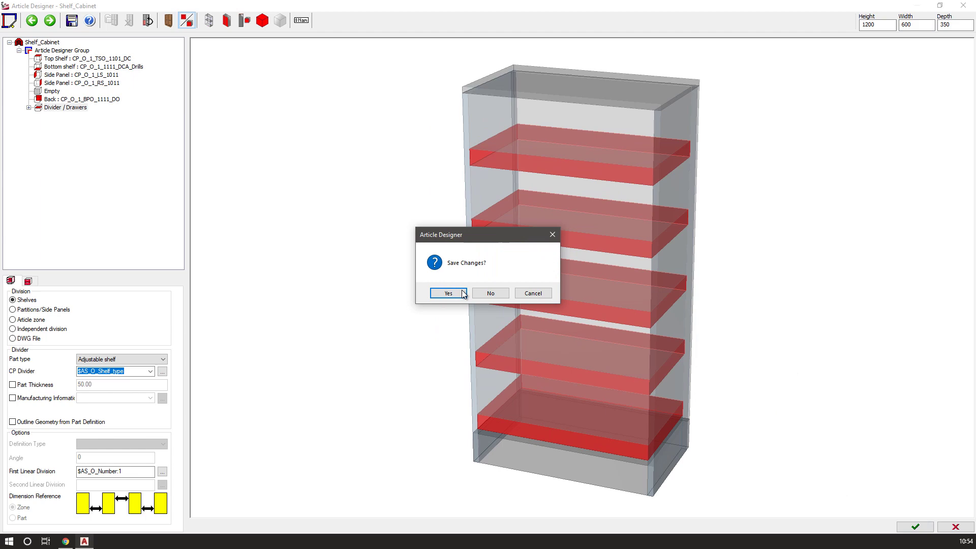
pyautogui.click(448, 293)
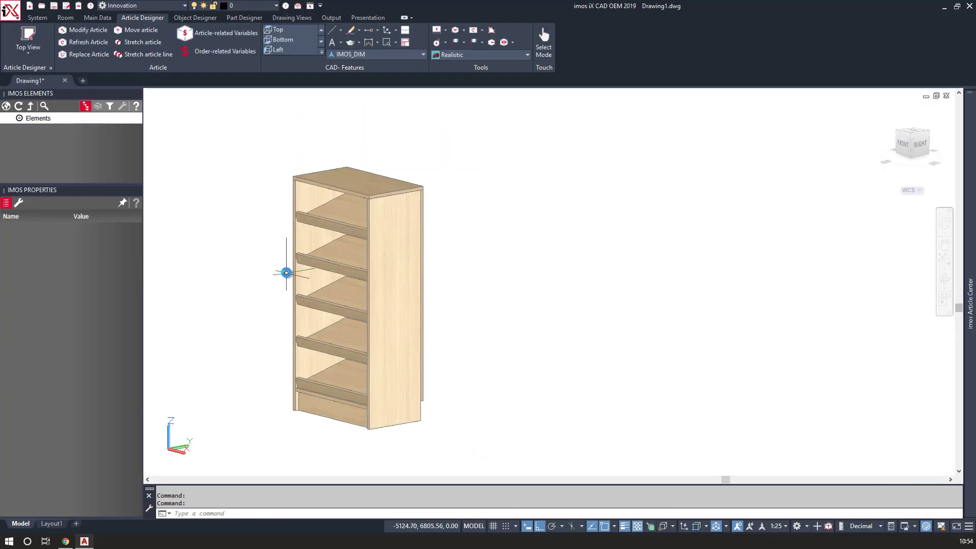
pyautogui.moveTo(278, 337)
pyautogui.keyDown('shift'); pyautogui.mouseDown(button='middle')
pyautogui.moveTo(325, 328)
pyautogui.moveTo(255, 342)
pyautogui.moveTo(279, 344)
pyautogui.moveTo(248, 360)
pyautogui.mouseUp(button='middle'); pyautogui.keyUp('shift')
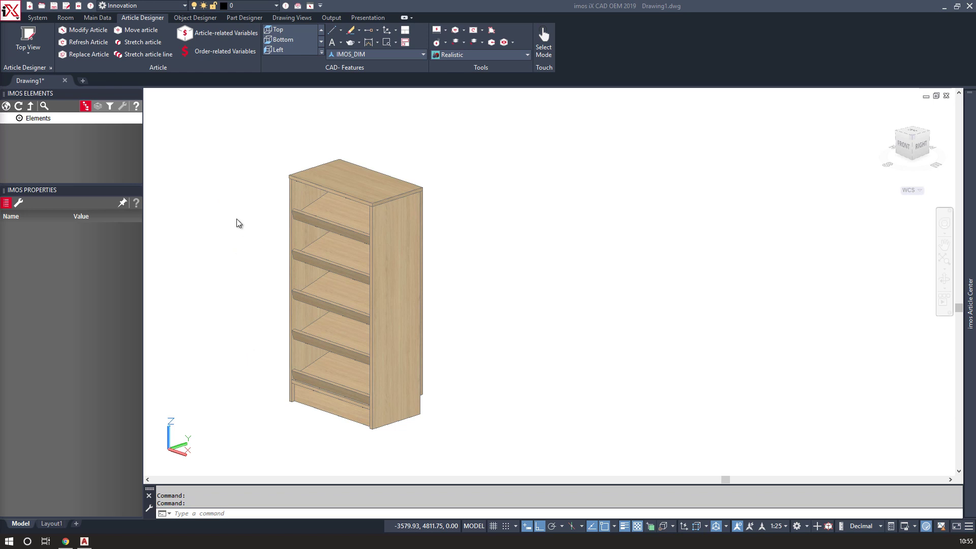
# Create 2D Plan view 1 of the whole cabinet and place it on the drawing.
pyautogui.click(298, 18)
pyautogui.click(63, 39)
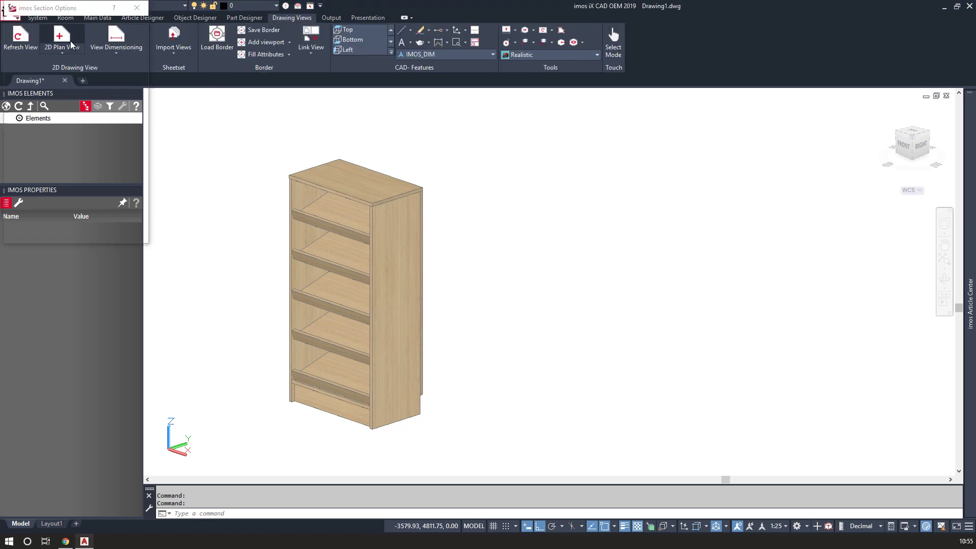
pyautogui.click(242, 132)
pyautogui.click(484, 465)
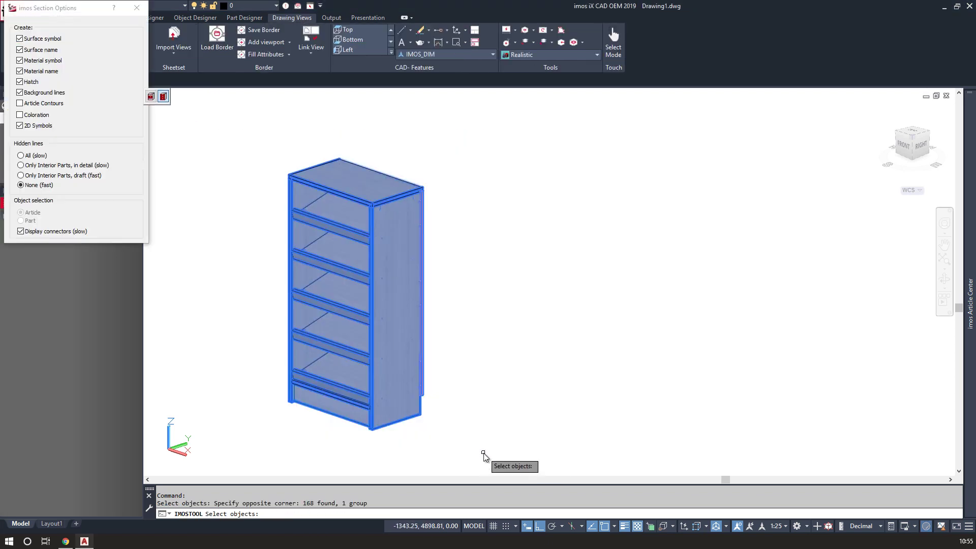
pyautogui.press('Return')
pyautogui.press('Return')
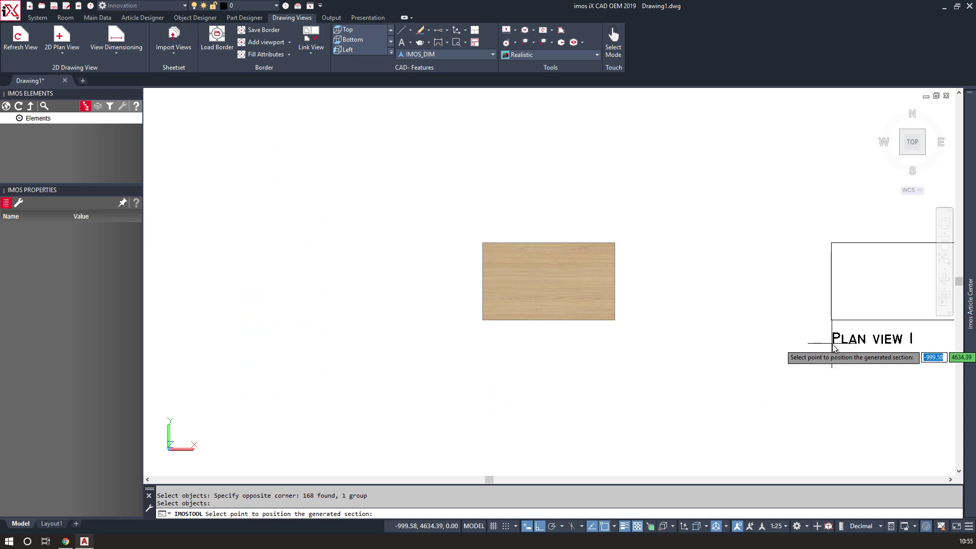
pyautogui.click(759, 374)
pyautogui.moveTo(759, 374); pyautogui.dragTo(334, 302, button='middle')
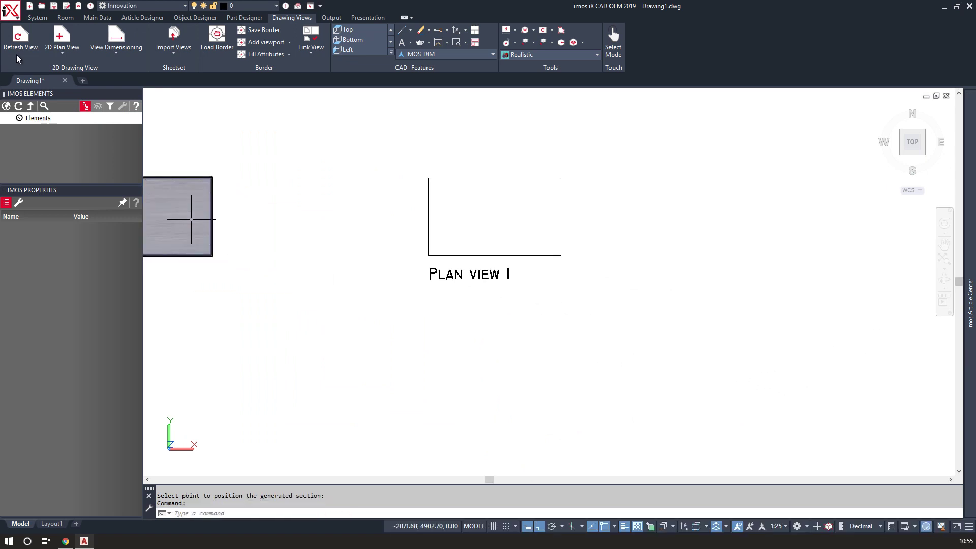
# Cut a downward section below Plan view 1, place View 1, and dismiss the order-name error.
pyautogui.click(47, 55)
pyautogui.click(53, 105)
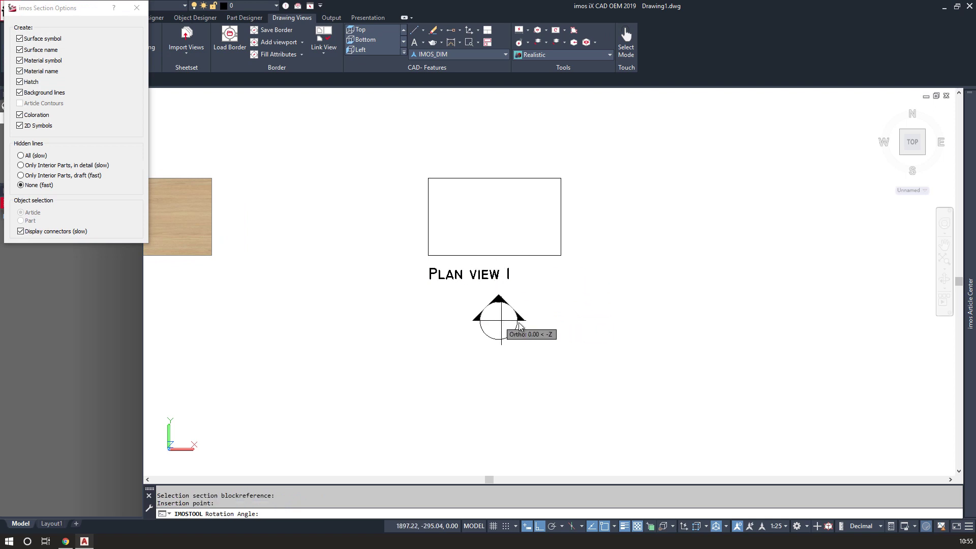
pyautogui.click(499, 322)
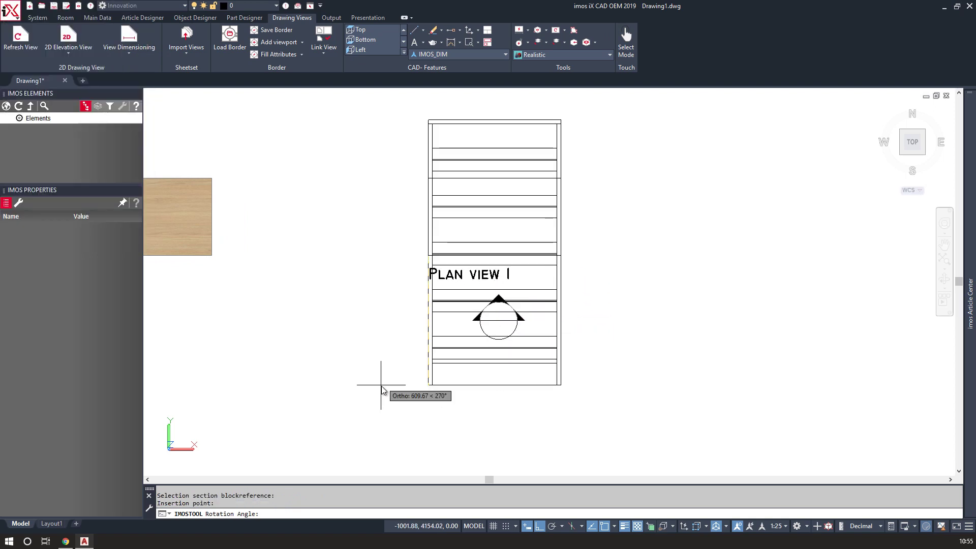
pyautogui.moveTo(382, 404); pyautogui.dragTo(364, 205, button='middle')
pyautogui.moveTo(385, 443); pyautogui.dragTo(404, 419, button='middle')
pyautogui.click(406, 429)
pyautogui.click(407, 436)
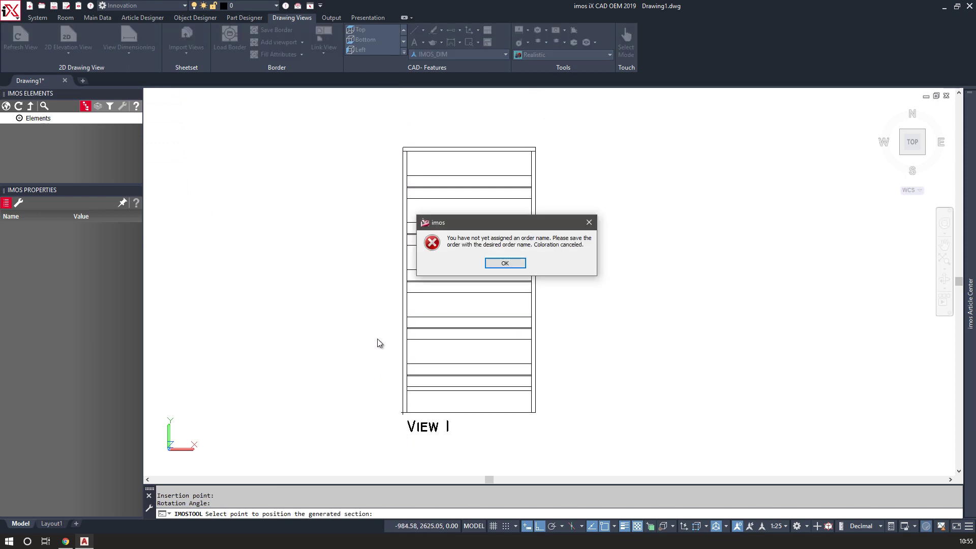
pyautogui.click(505, 264)
pyautogui.scroll(-2, 298, 268)
pyautogui.moveTo(289, 268); pyautogui.dragTo(364, 339, button='middle')
# Cut a vertical section through View I, named A, and place Section A-A to its right.
pyautogui.click(68, 48)
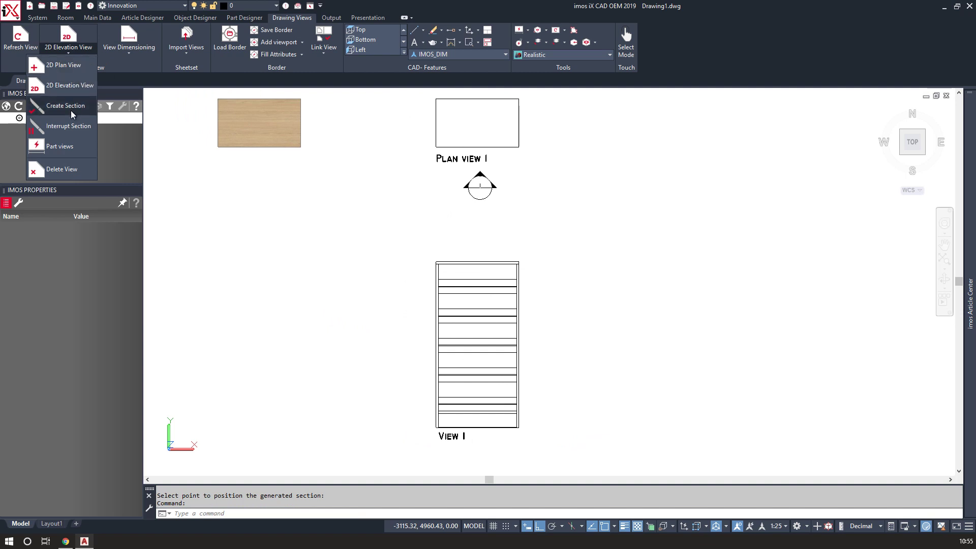
pyautogui.click(71, 82)
pyautogui.click(490, 270)
pyautogui.press('Return')
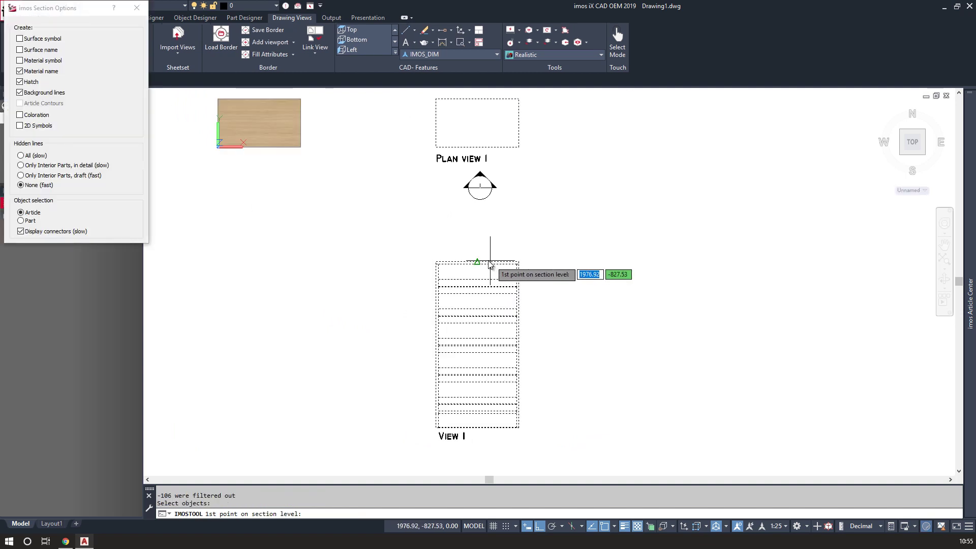
pyautogui.click(495, 242)
pyautogui.click(508, 447)
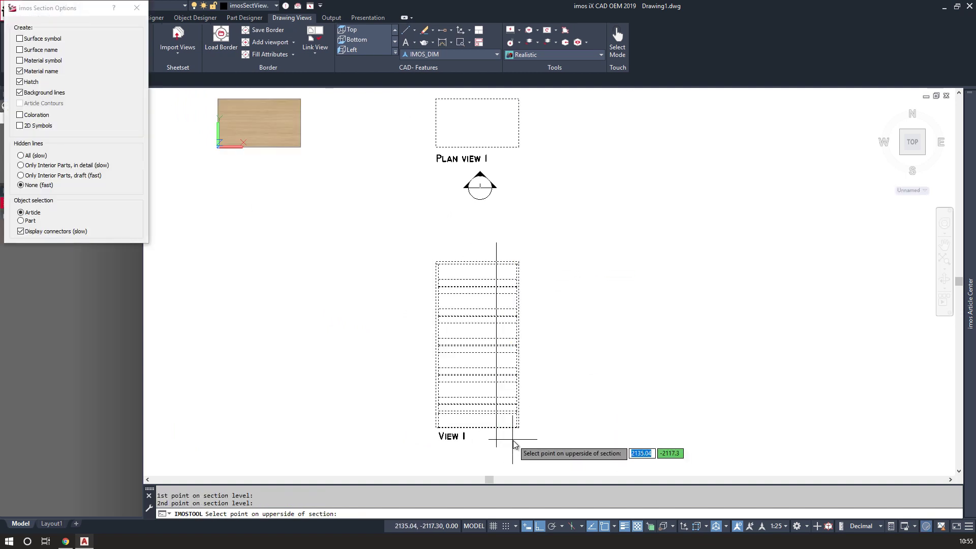
pyautogui.click(527, 447)
pyautogui.press('Return')
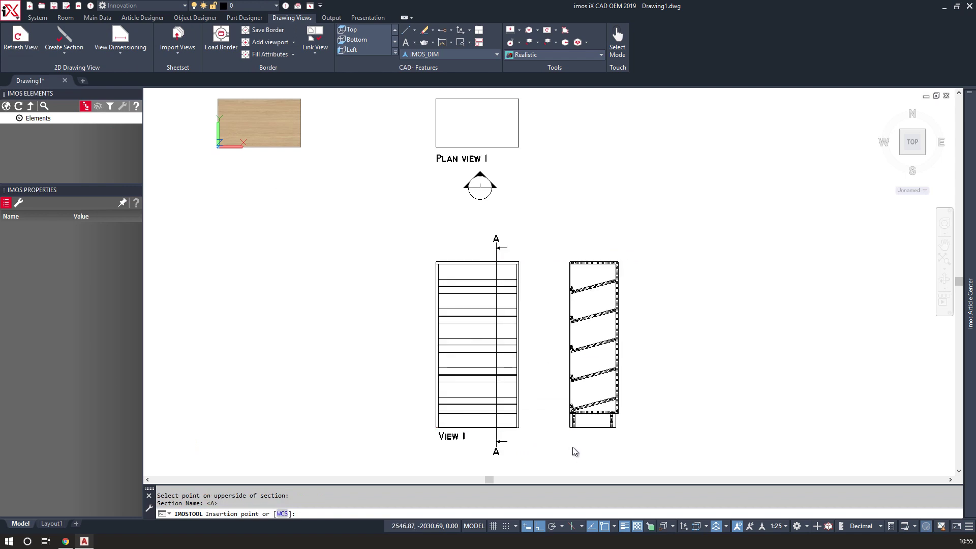
pyautogui.click(567, 443)
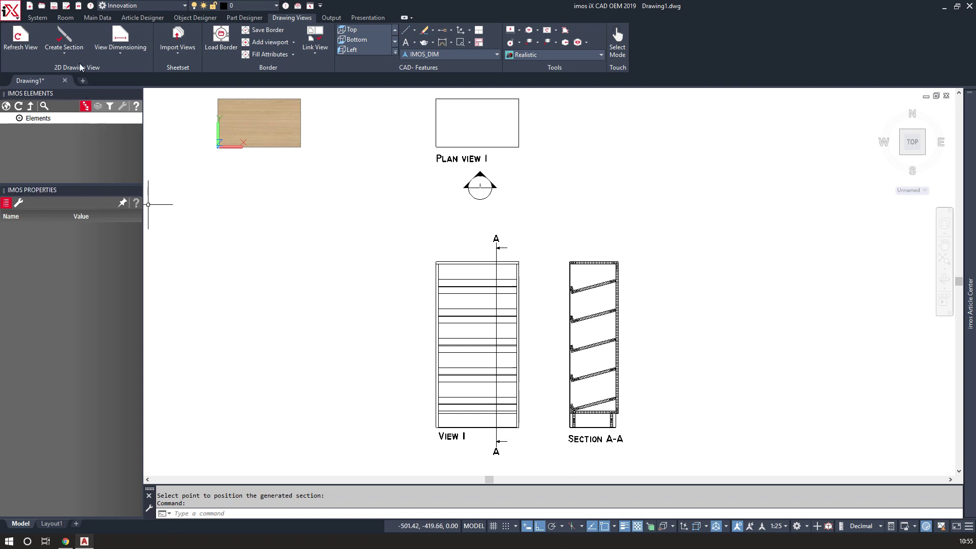
# Switch the visual style to 2D Wireframe and apply the STANDARD border to a layout sheet.
pyautogui.click(529, 56)
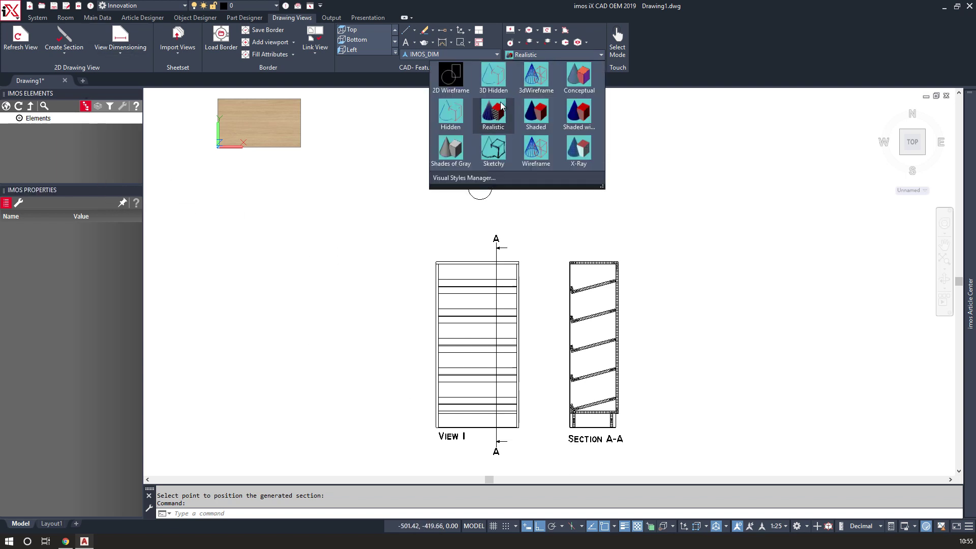
pyautogui.click(450, 76)
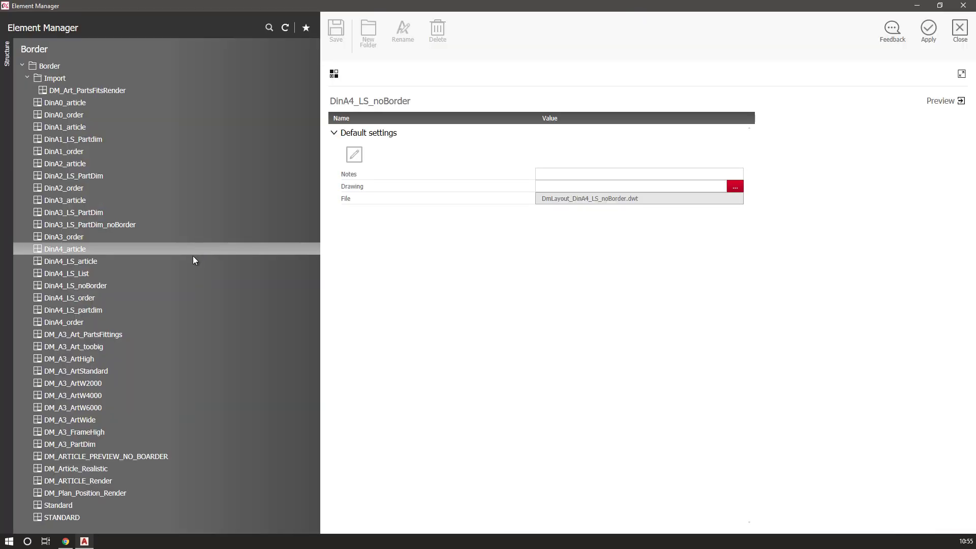
pyautogui.click(61, 517)
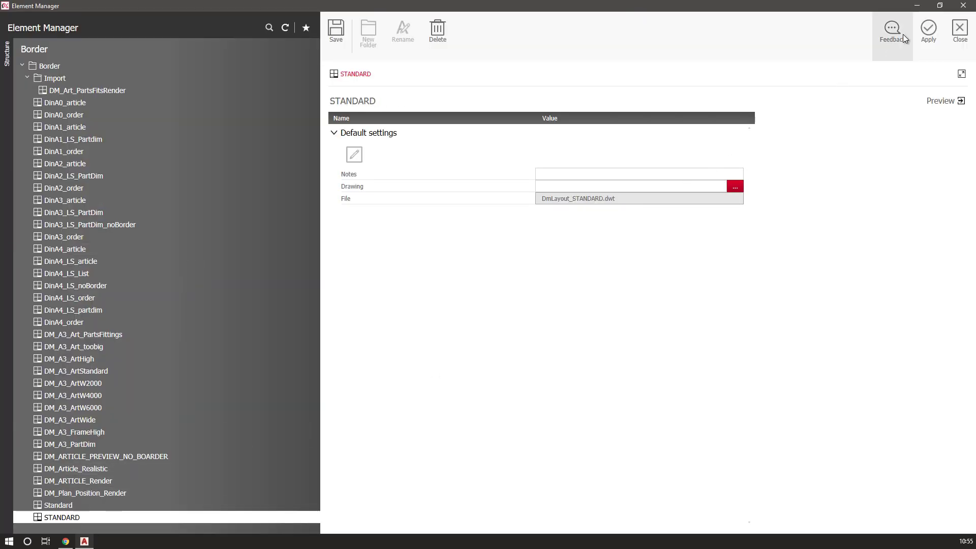
pyautogui.click(917, 29)
pyautogui.click(466, 339)
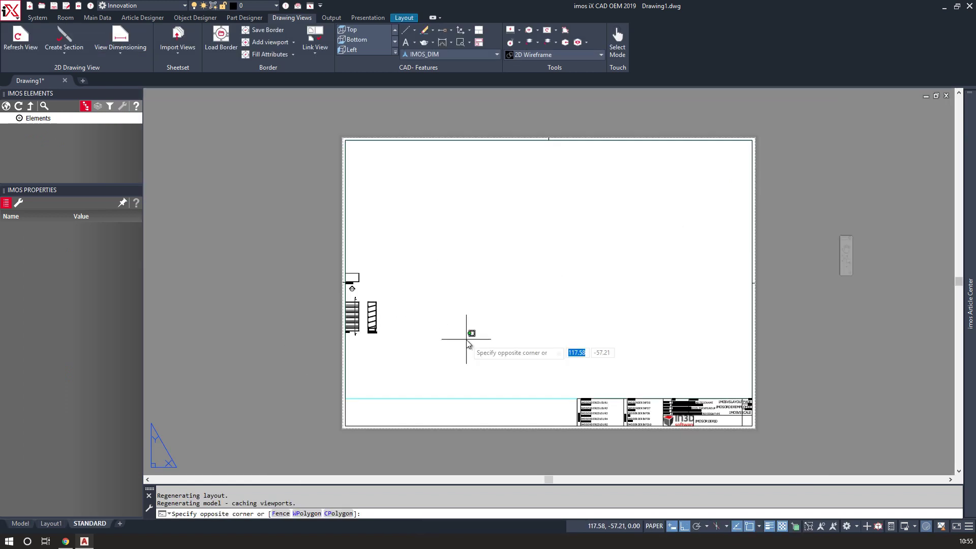
# Set the layout viewport scale to 1:10, centre the views in the border, then return to Model.
pyautogui.press('Escape')
pyautogui.doubleClick(466, 338)
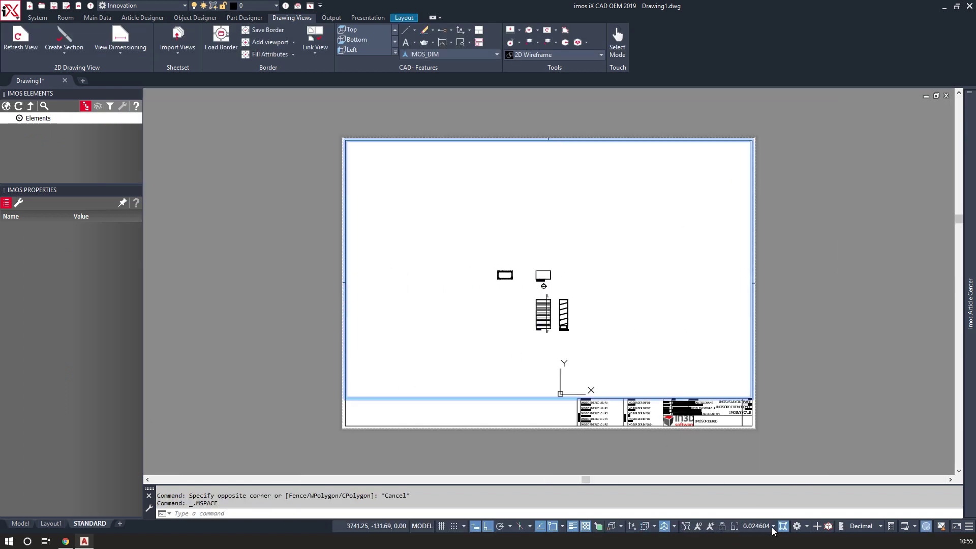
pyautogui.click(772, 526)
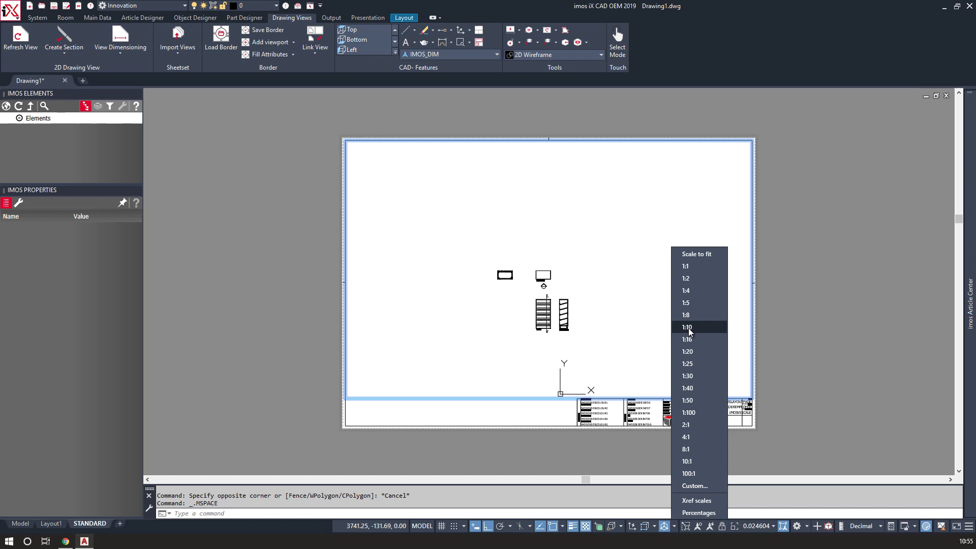
pyautogui.click(689, 327)
pyautogui.moveTo(505, 359)
pyautogui.mouseDown(button='middle')
pyautogui.moveTo(484, 235)
pyautogui.moveTo(468, 222)
pyautogui.mouseUp(button='middle')
pyautogui.moveTo(503, 312); pyautogui.dragTo(442, 312, button='middle')
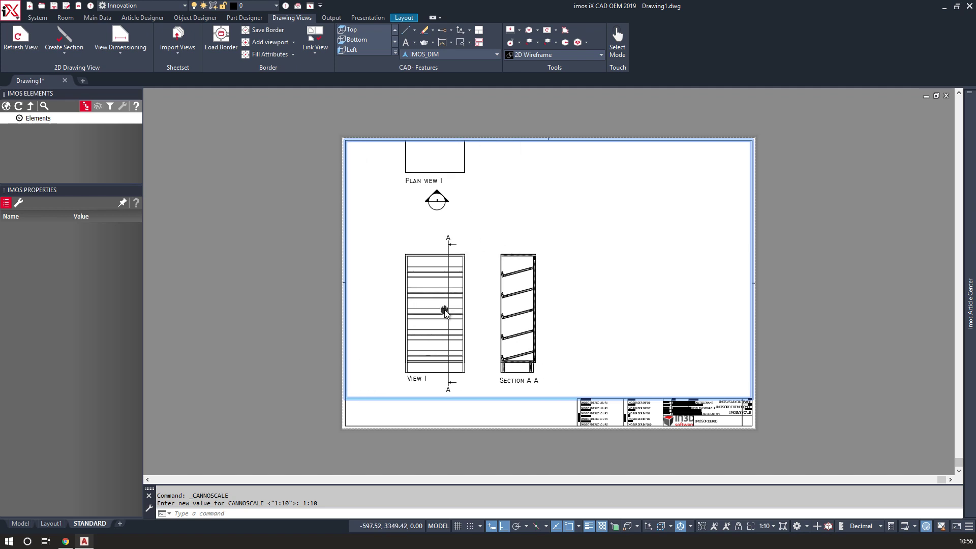
pyautogui.doubleClick(257, 338)
pyautogui.click(23, 524)
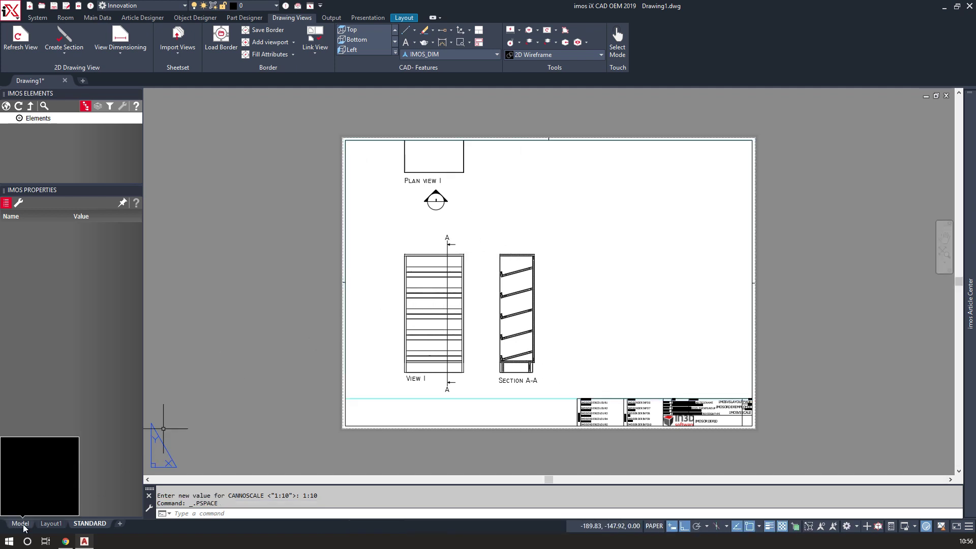
# Set the 1:10 annotation scale, then run View Dimensioning on View I and on Section A-A.
pyautogui.click(784, 529)
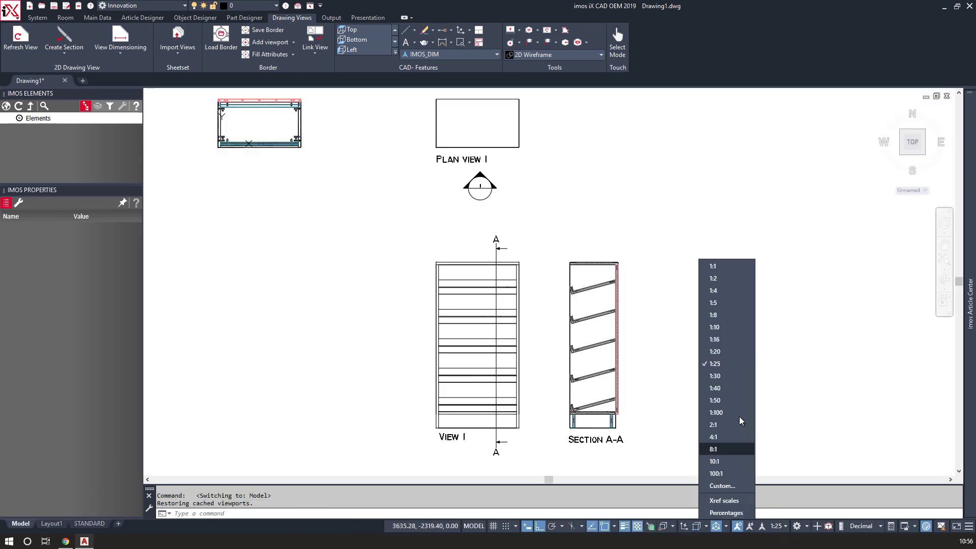
pyautogui.click(723, 332)
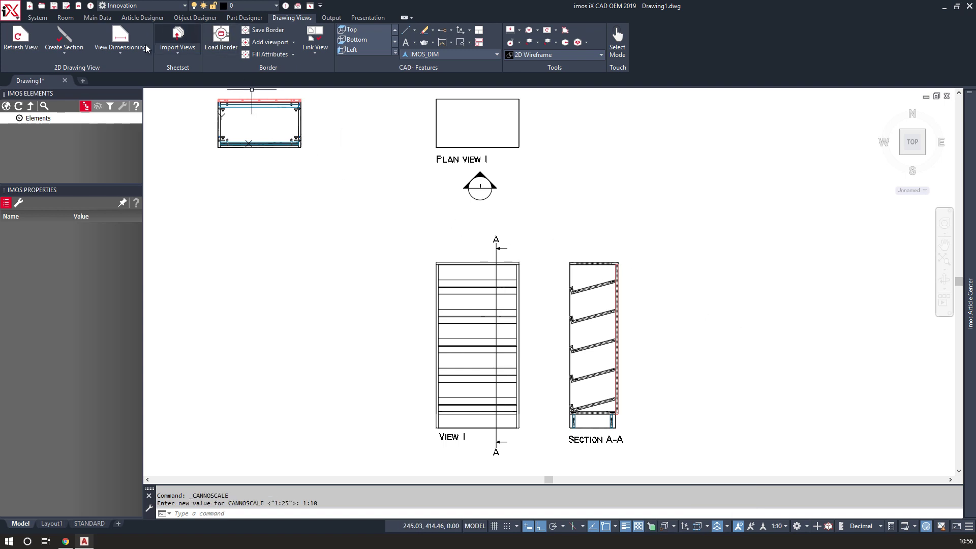
pyautogui.click(120, 35)
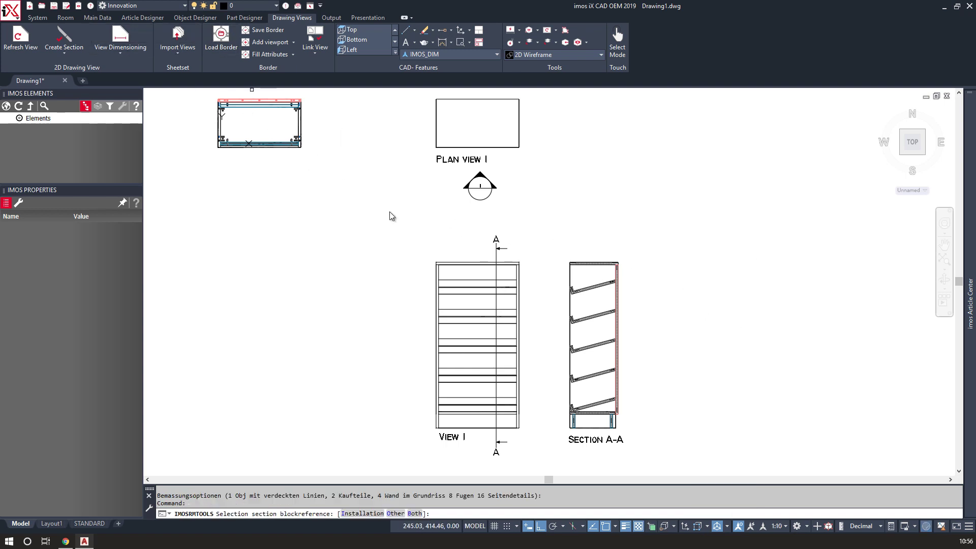
pyautogui.click(446, 265)
pyautogui.moveTo(360, 368); pyautogui.dragTo(324, 321, button='middle')
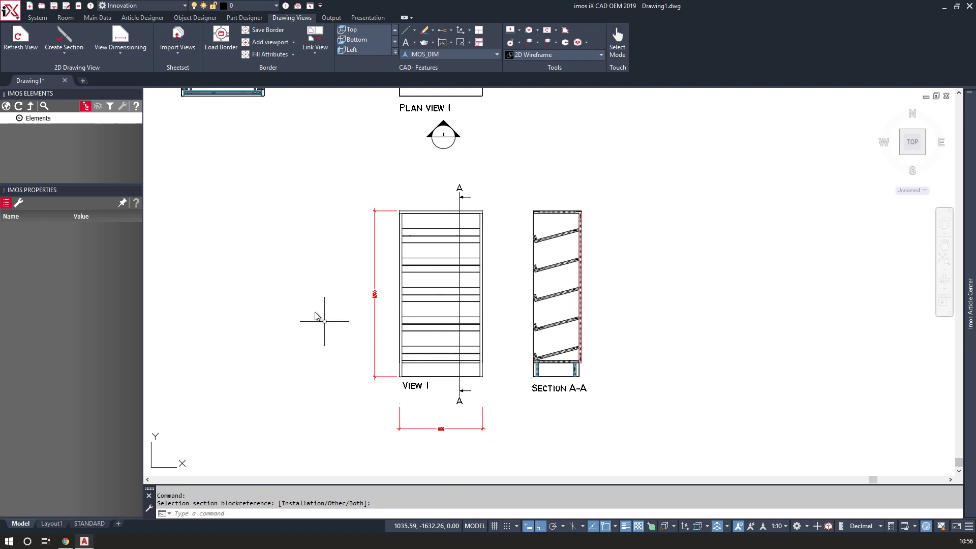
pyautogui.click(121, 35)
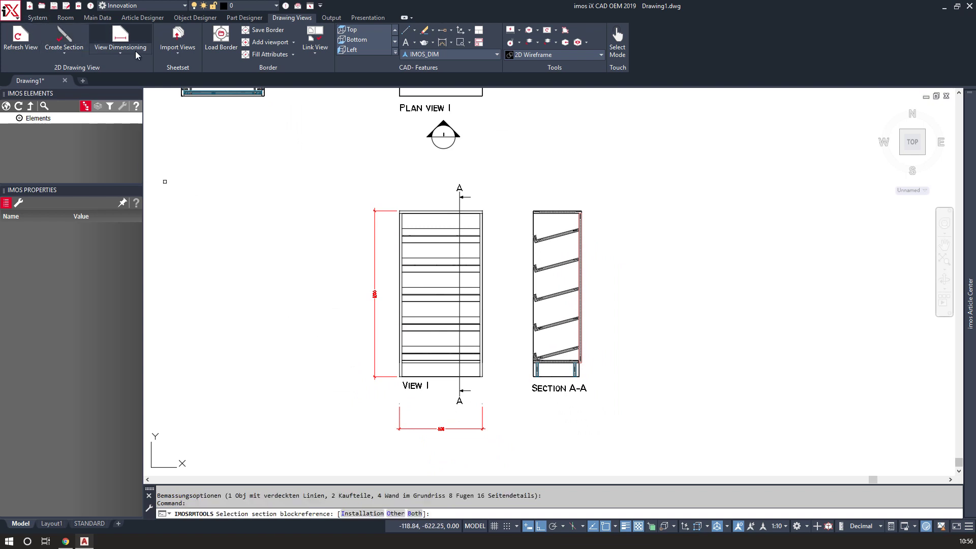
pyautogui.click(544, 219)
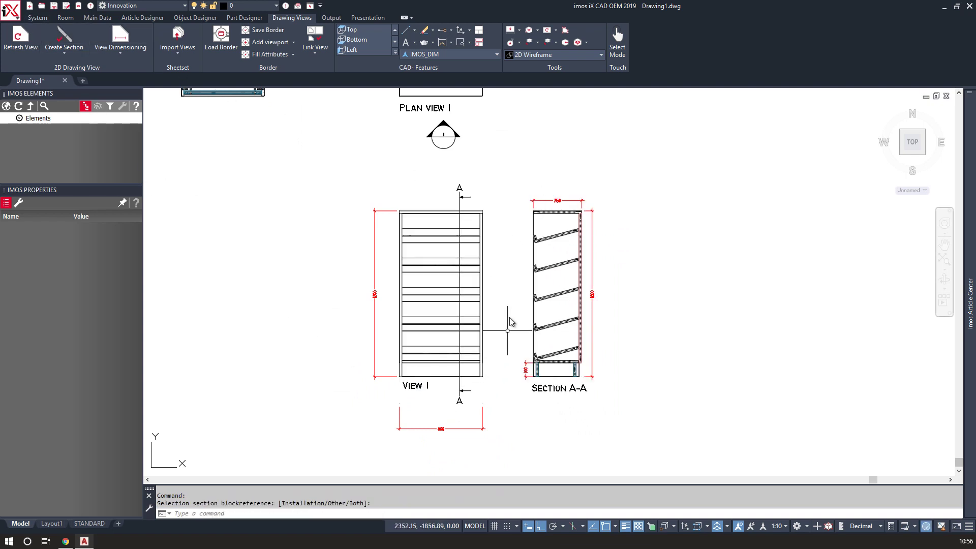
pyautogui.moveTo(509, 297); pyautogui.dragTo(529, 296, button='middle')
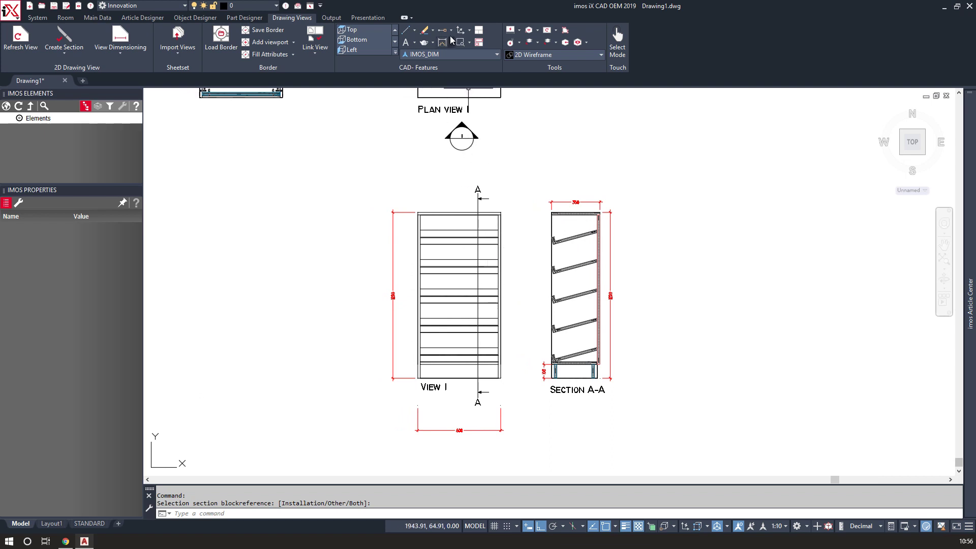
# Add a 159.9 linear dimension from the section top to the first angled shelf.
pyautogui.click(452, 44)
pyautogui.click(409, 79)
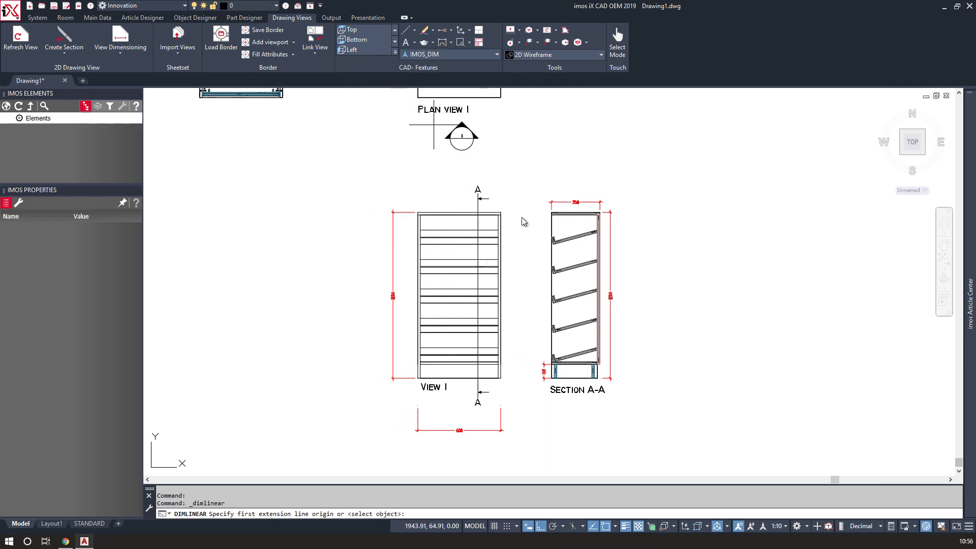
pyautogui.scroll(4, 547, 218)
pyautogui.scroll(3, 568, 180)
pyautogui.scroll(5, 570, 178)
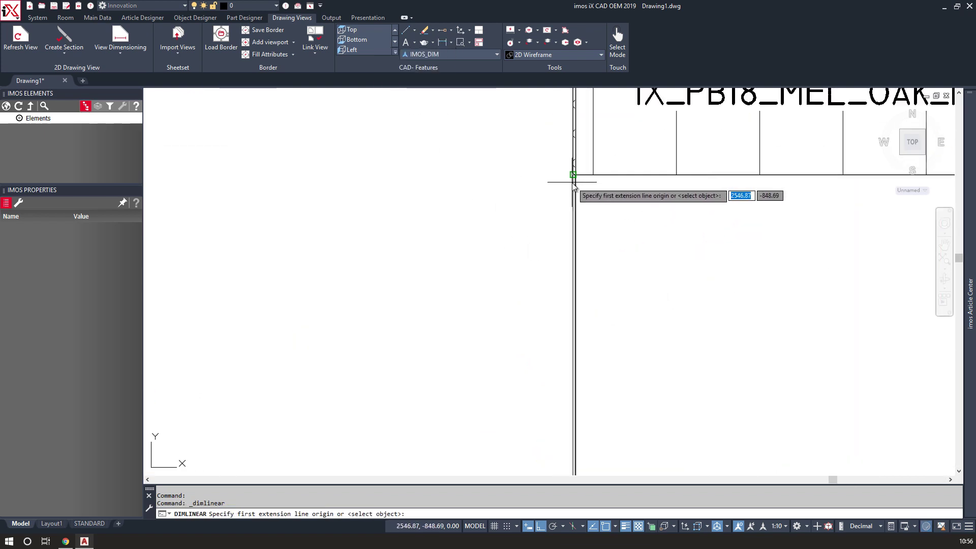
pyautogui.click(570, 177)
pyautogui.scroll(4, 569, 183)
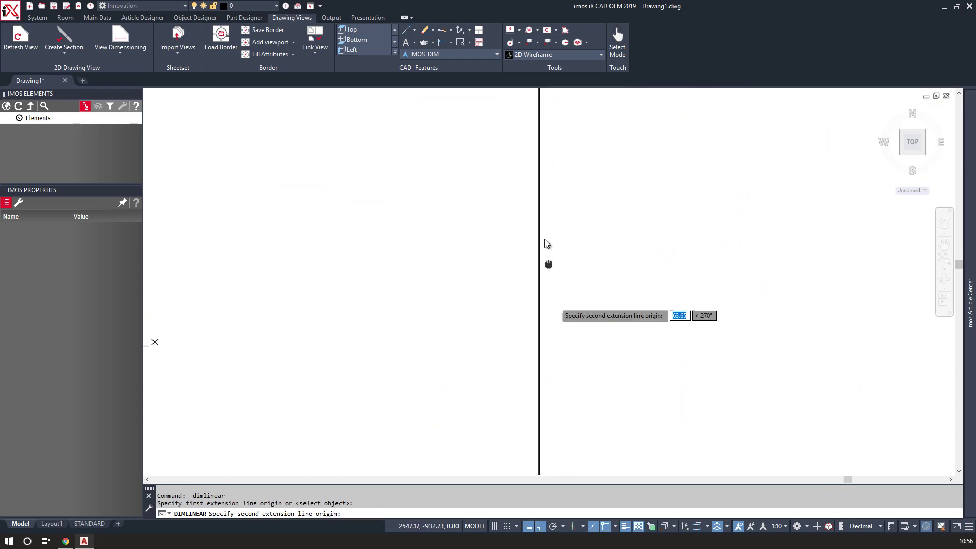
pyautogui.moveTo(548, 263); pyautogui.dragTo(539, 344, button='middle')
pyautogui.scroll(-5, 562, 163)
pyautogui.scroll(6, 562, 174)
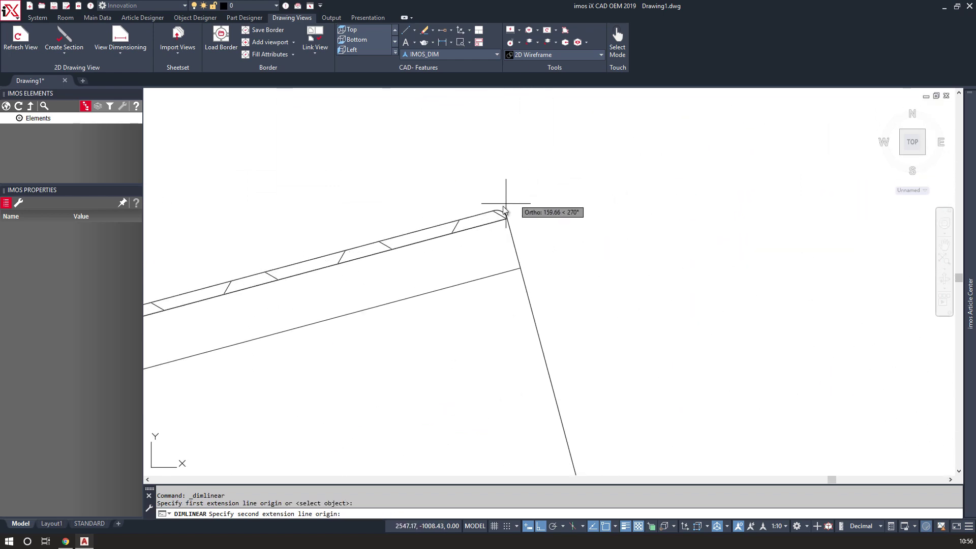
pyautogui.click(497, 209)
pyautogui.scroll(-6, 457, 198)
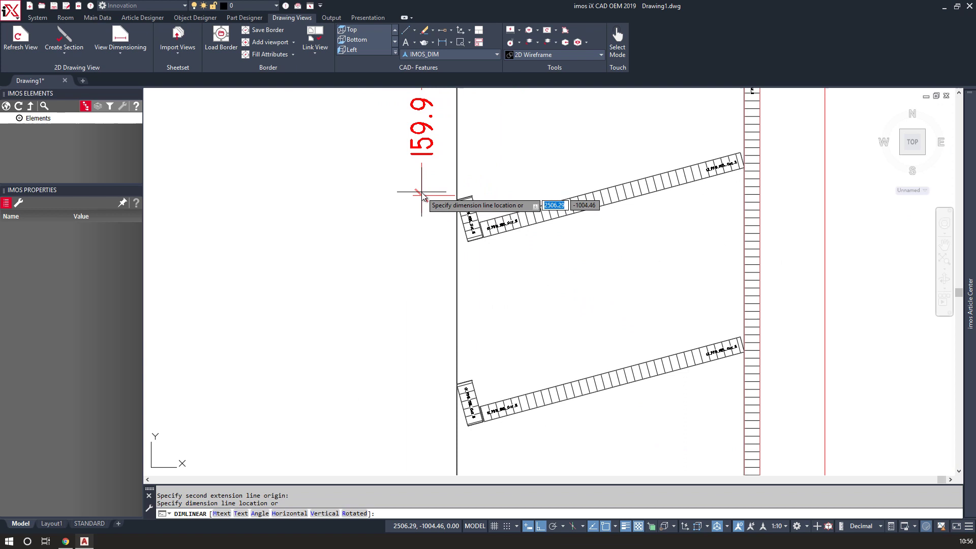
pyautogui.click(421, 194)
# Inspect the new dimension and oak material label, then centre View I and Section A-A.
pyautogui.moveTo(403, 297); pyautogui.dragTo(399, 362, button='middle')
pyautogui.scroll(-3, 400, 357)
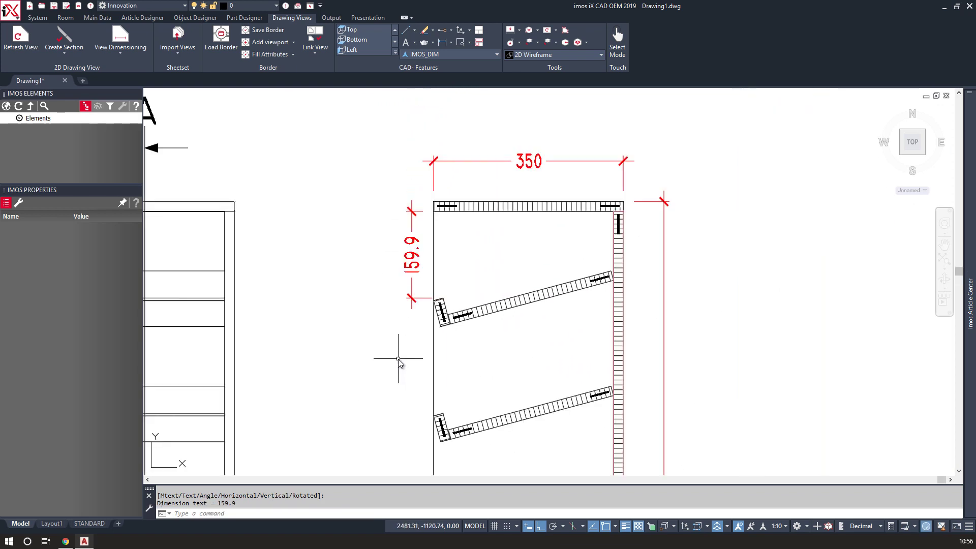
pyautogui.scroll(3, 399, 359)
pyautogui.moveTo(395, 131); pyautogui.dragTo(277, 239, button='middle')
pyautogui.scroll(8, 371, 257)
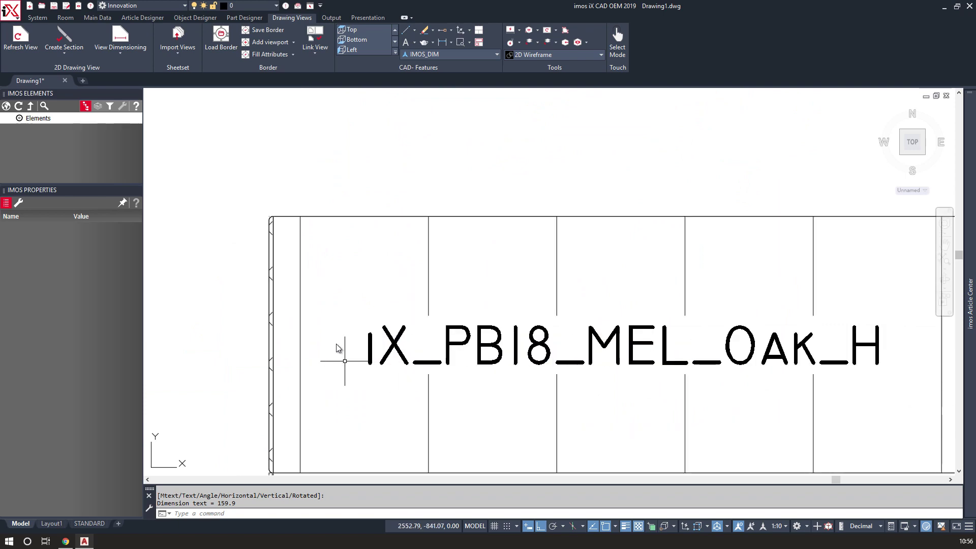
pyautogui.moveTo(337, 348); pyautogui.dragTo(389, 219, button='middle')
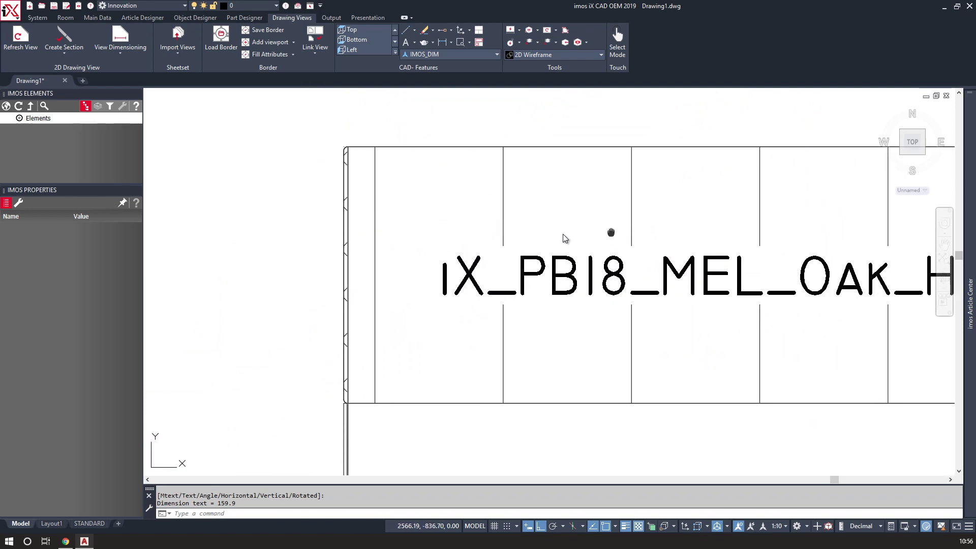
pyautogui.moveTo(564, 237); pyautogui.dragTo(421, 229, button='middle')
pyautogui.scroll(-8, 414, 305)
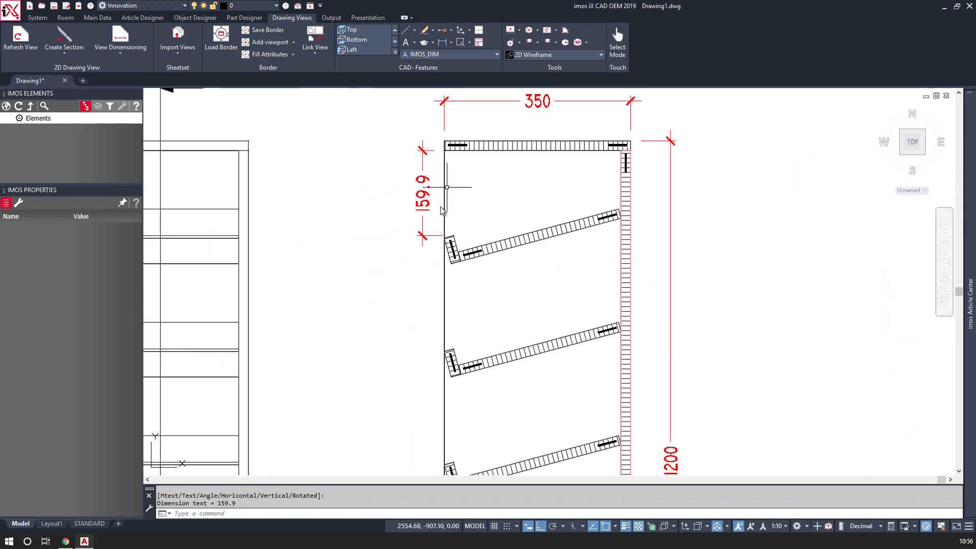
pyautogui.scroll(-5, 441, 210)
pyautogui.moveTo(379, 326)
pyautogui.mouseDown(button='middle')
pyautogui.moveTo(538, 268)
pyautogui.moveTo(573, 274)
pyautogui.moveTo(582, 288)
pyautogui.mouseUp(button='middle')
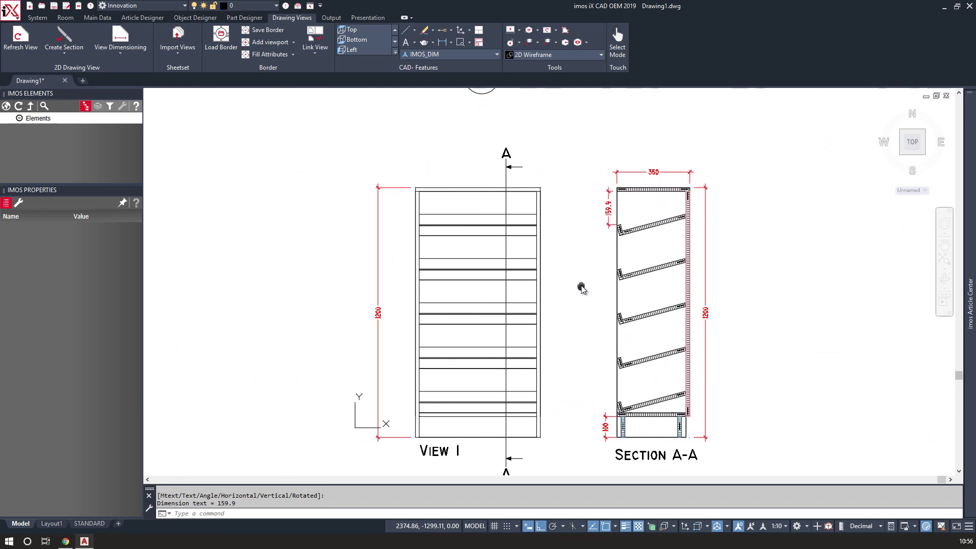
# On the STANDARD layout, move Plan View I and its symbol lower and shift the views up.
pyautogui.click(88, 523)
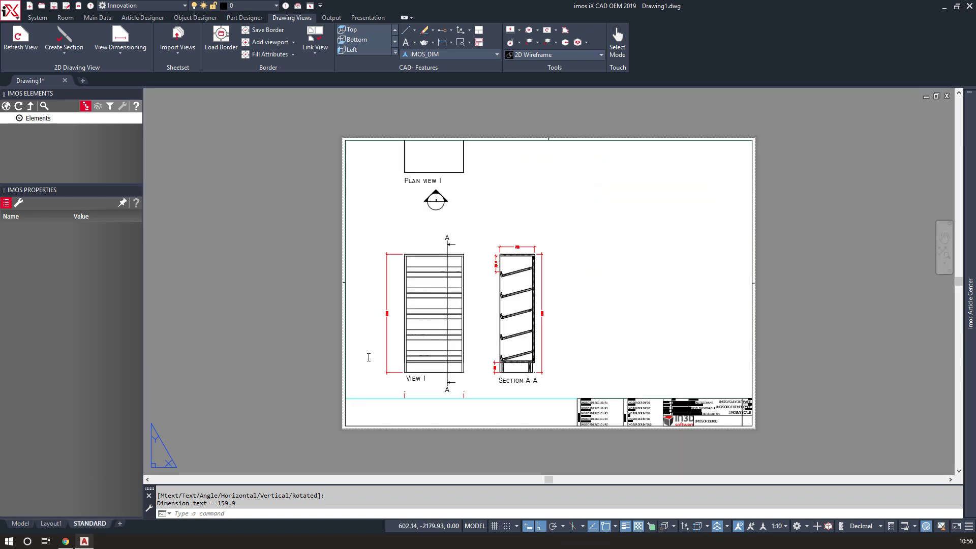
pyautogui.click(629, 268)
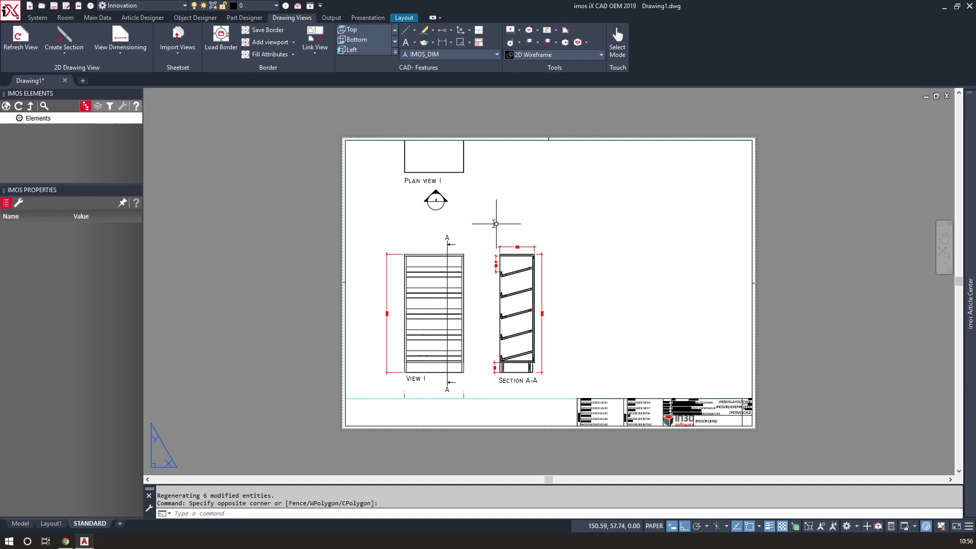
pyautogui.doubleClick(497, 217)
pyautogui.click(523, 217)
pyautogui.click(403, 152)
pyautogui.write('m')
pyautogui.press('Return')
pyautogui.click(524, 176)
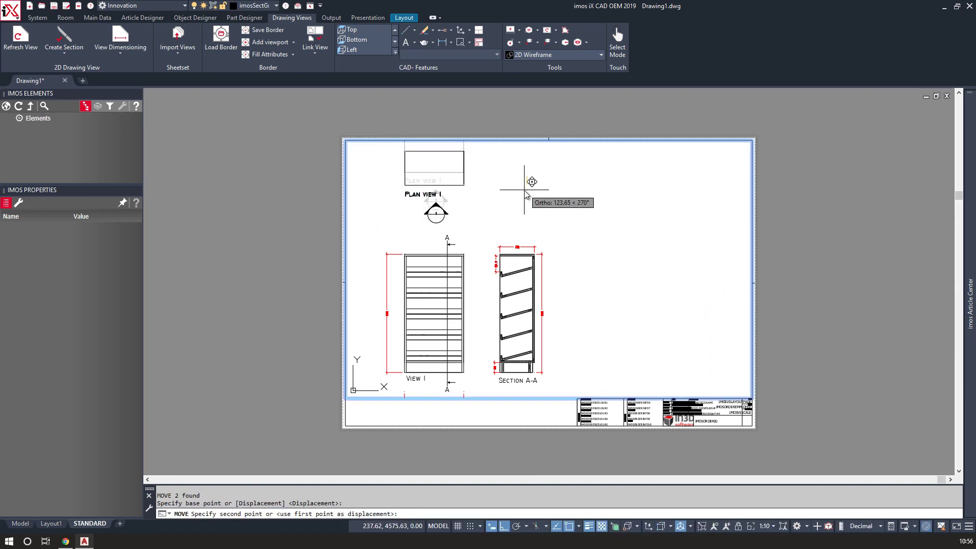
pyautogui.click(524, 190)
pyautogui.moveTo(544, 252); pyautogui.dragTo(543, 234, button='middle')
pyautogui.doubleClick(260, 244)
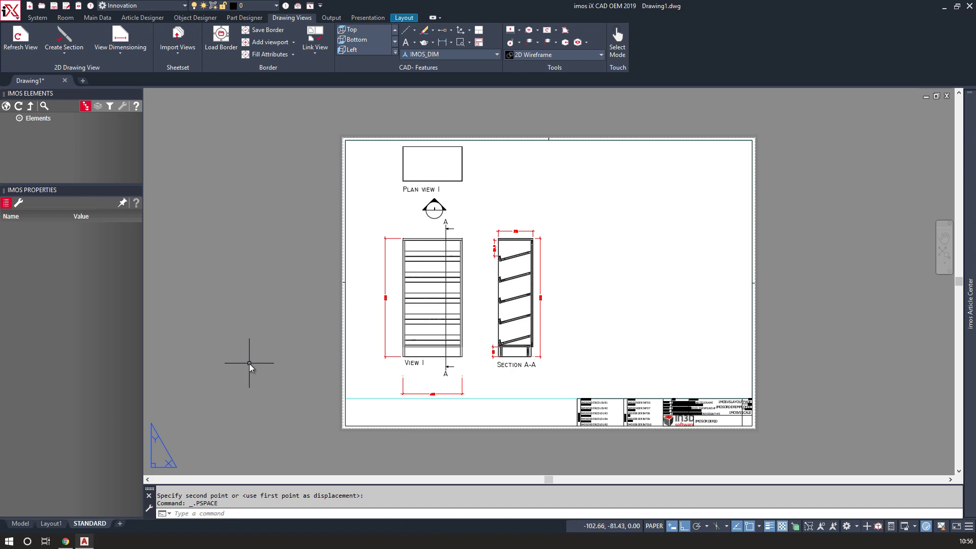
# Save the order as Shelf_unit with Generate CNC data (iX CAM) ticked.
pyautogui.click(41, 18)
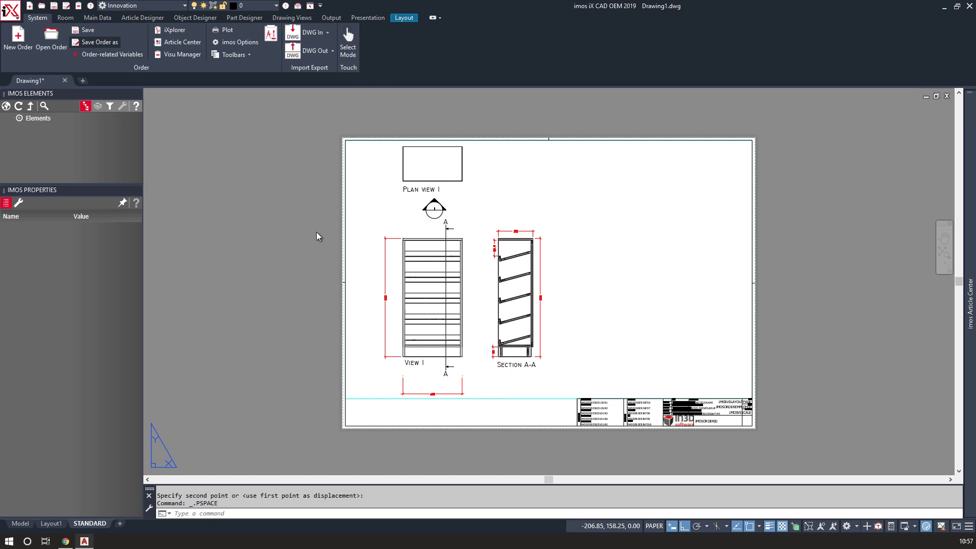
pyautogui.hotkey('ctrl', 's')
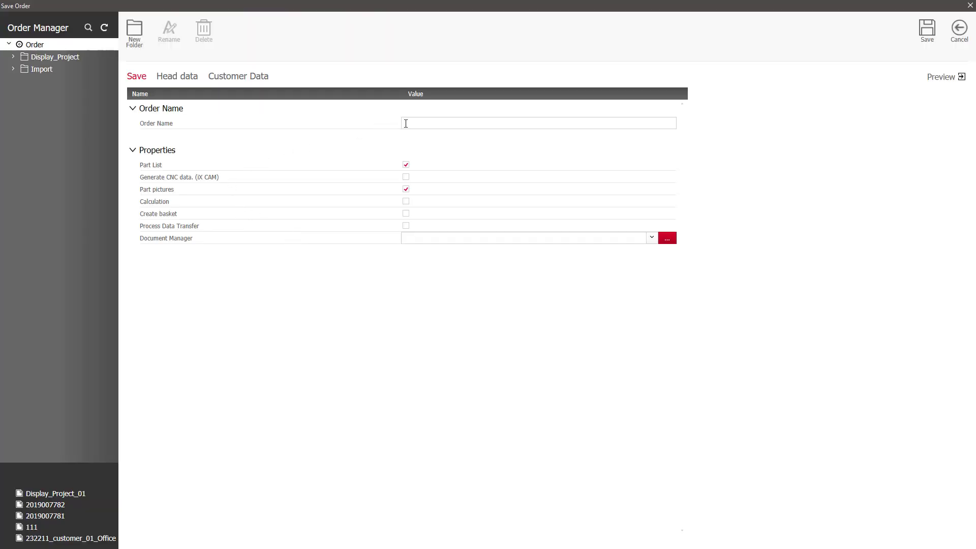
pyautogui.click(411, 123)
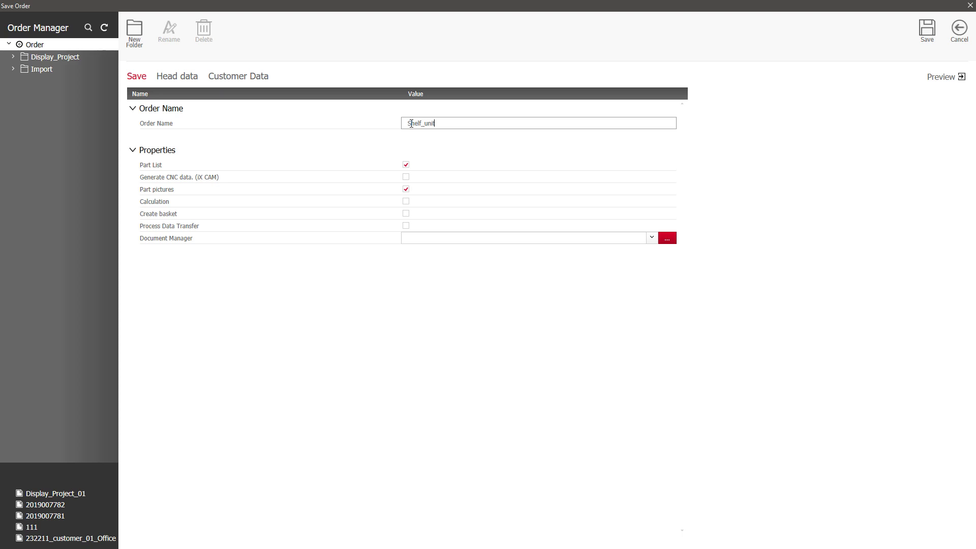
pyautogui.click(406, 178)
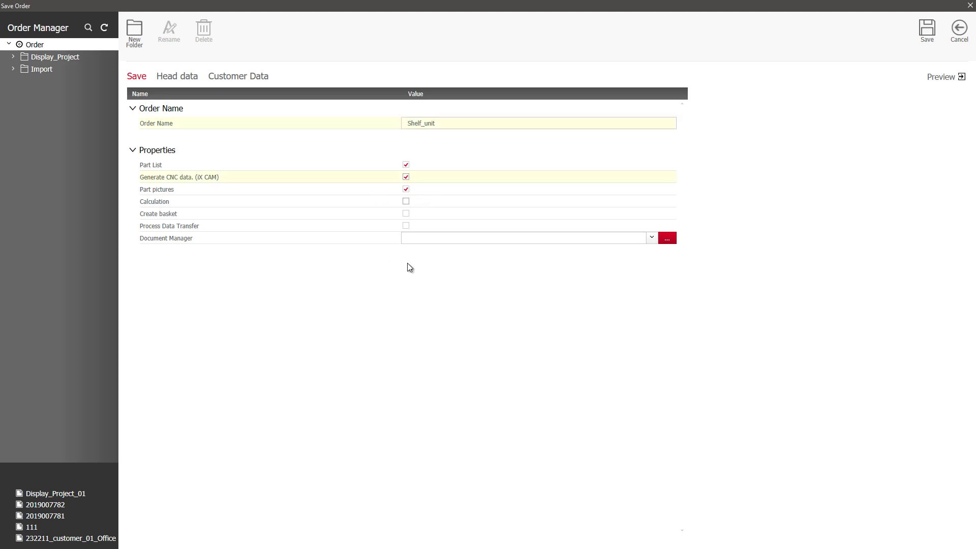
pyautogui.click(935, 29)
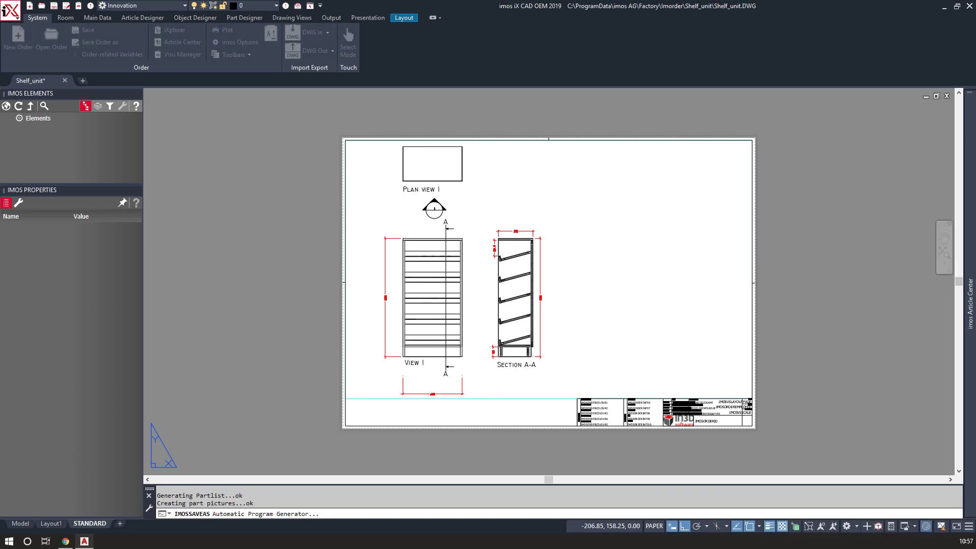
# Generate the CNC programs in iX CAM using workflow WF_01_5Axis_Edge.
pyautogui.moveTo(162, 108); pyautogui.dragTo(249, 131)
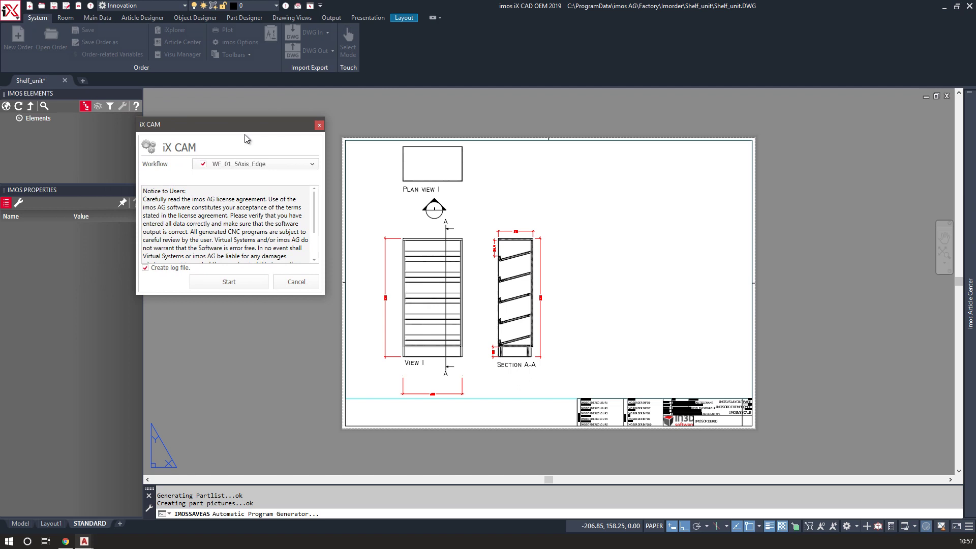
pyautogui.click(250, 168)
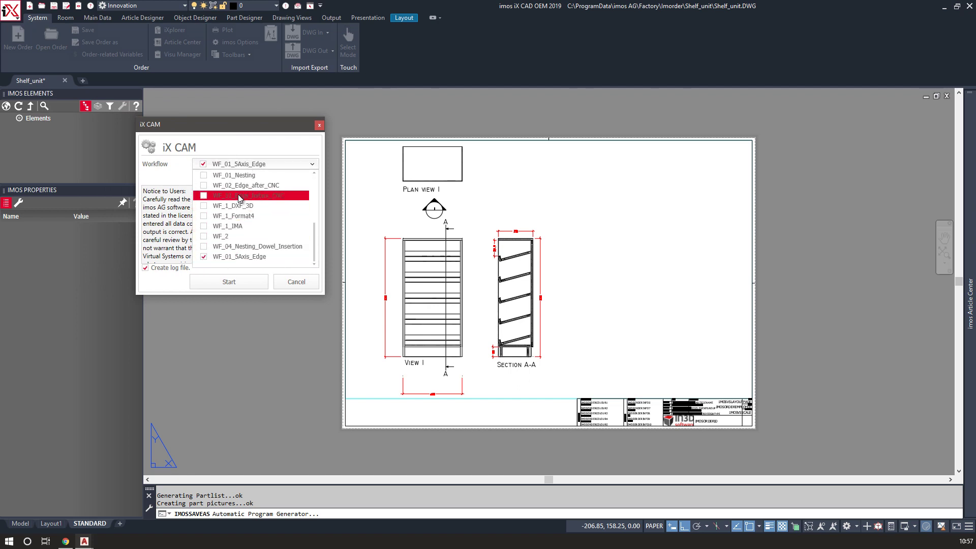
pyautogui.scroll(5, 239, 198)
pyautogui.scroll(-5, 239, 198)
pyautogui.click(242, 257)
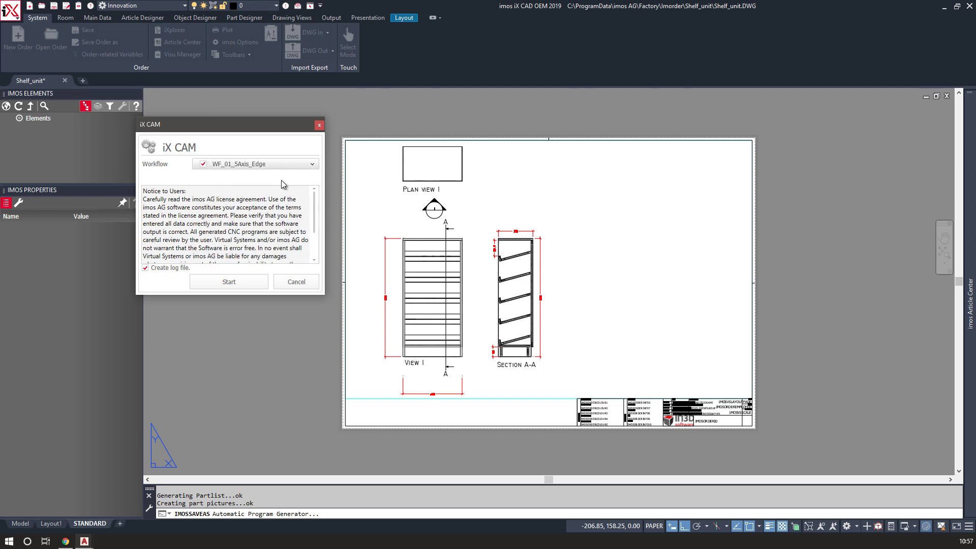
pyautogui.click(227, 282)
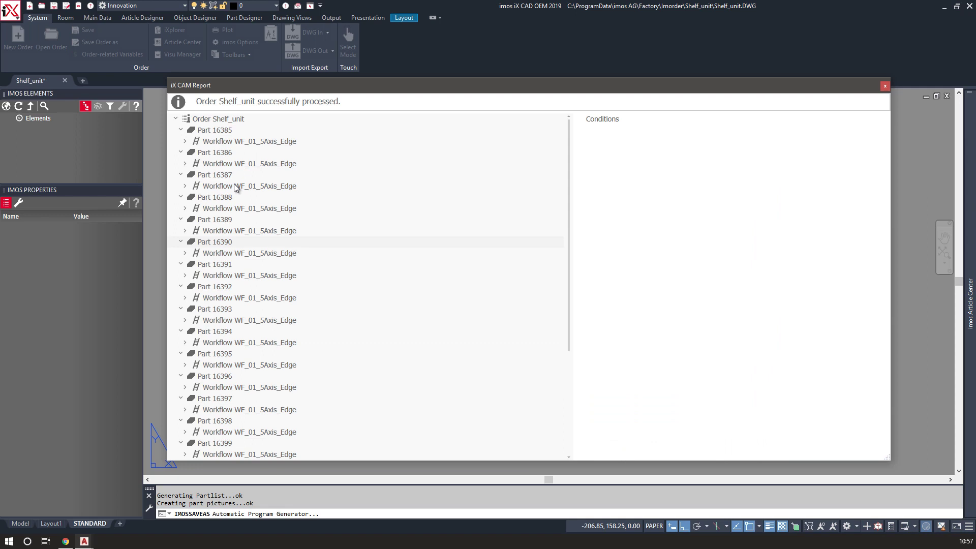
# Scroll through the iX CAM Report and close it.
pyautogui.scroll(-5, 250, 364)
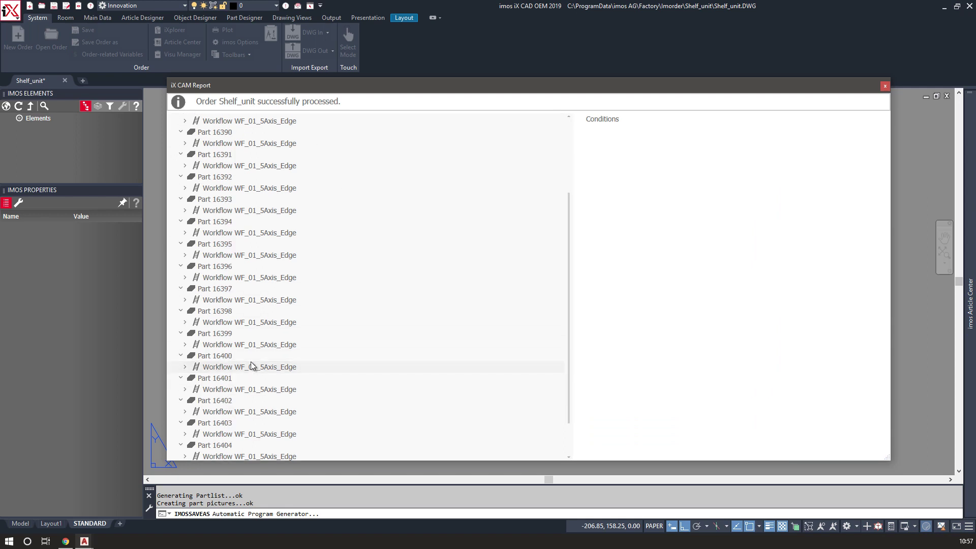
pyautogui.click(884, 86)
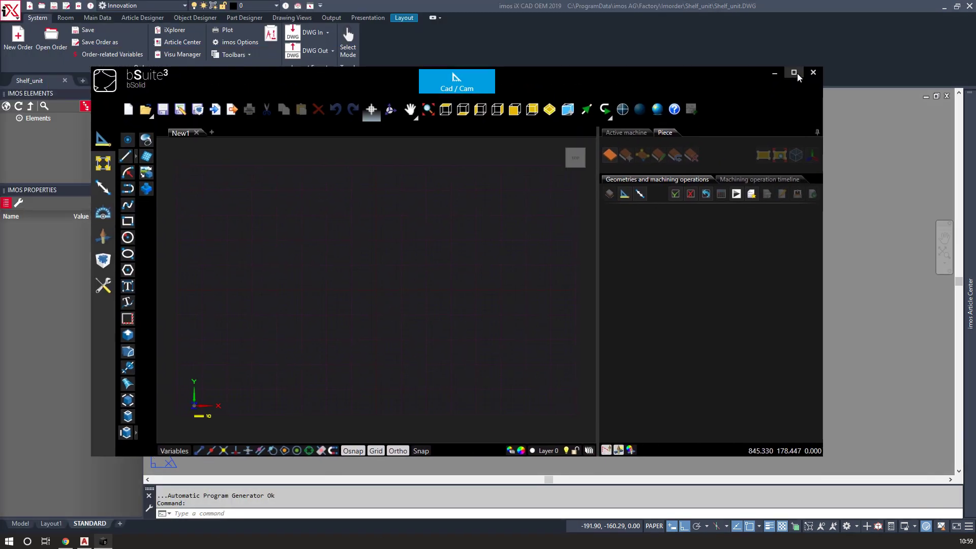
# In bSuite, import the first .cix file from CAM iX > Shelf_unit > iX_PB18_MEL_Oak_H.
pyautogui.click(797, 73)
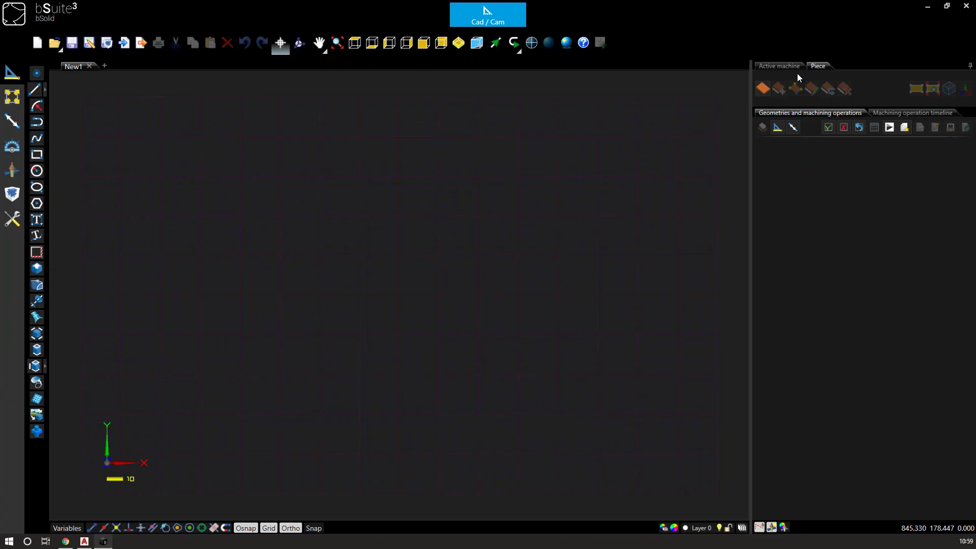
pyautogui.click(125, 43)
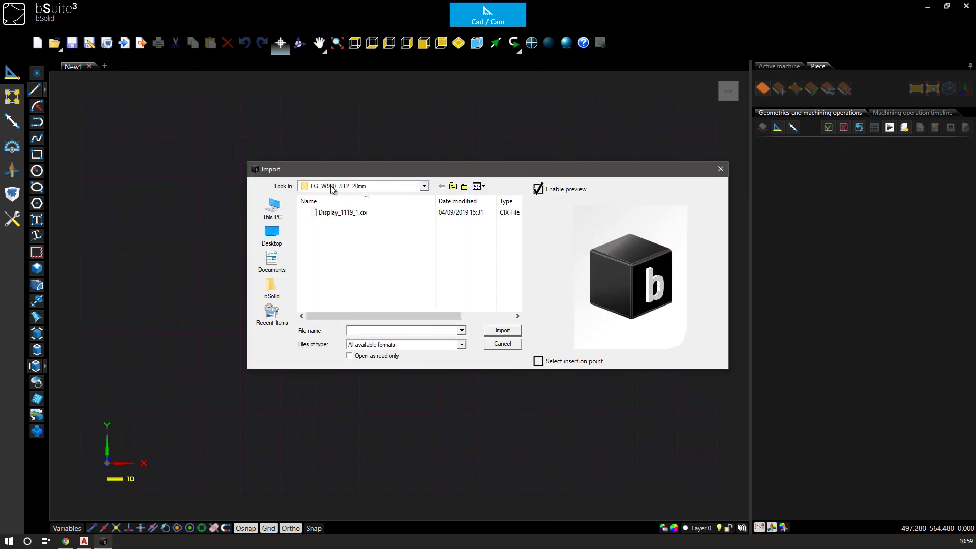
pyautogui.click(422, 189)
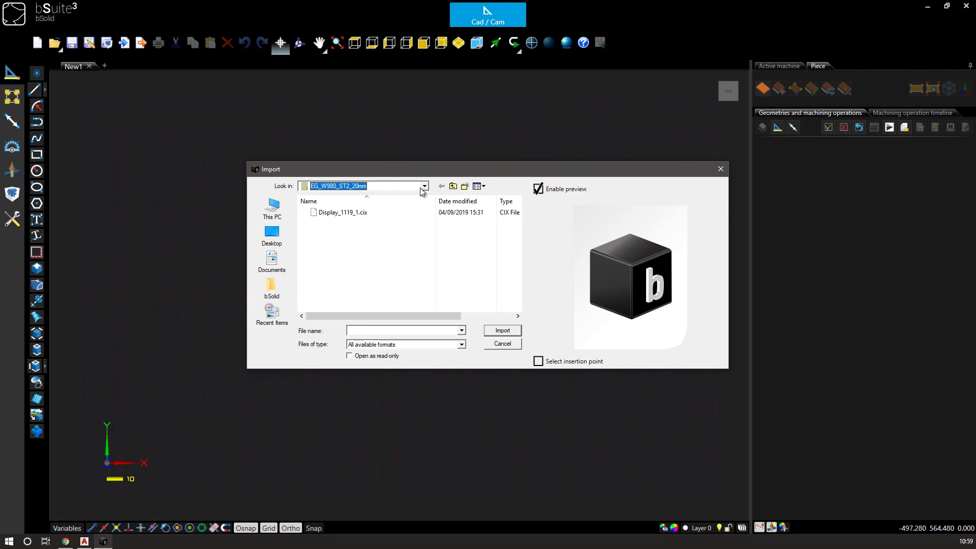
pyautogui.click(422, 187)
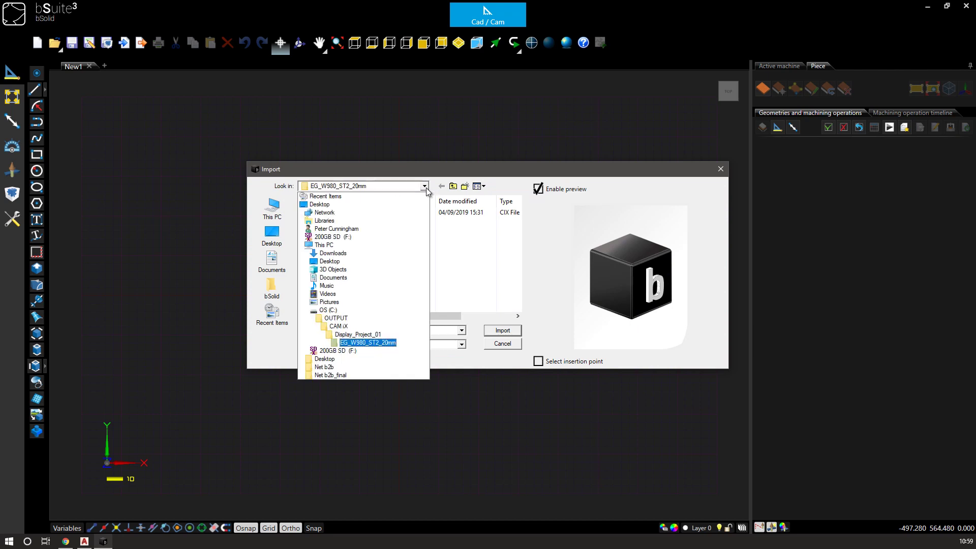
pyautogui.click(352, 329)
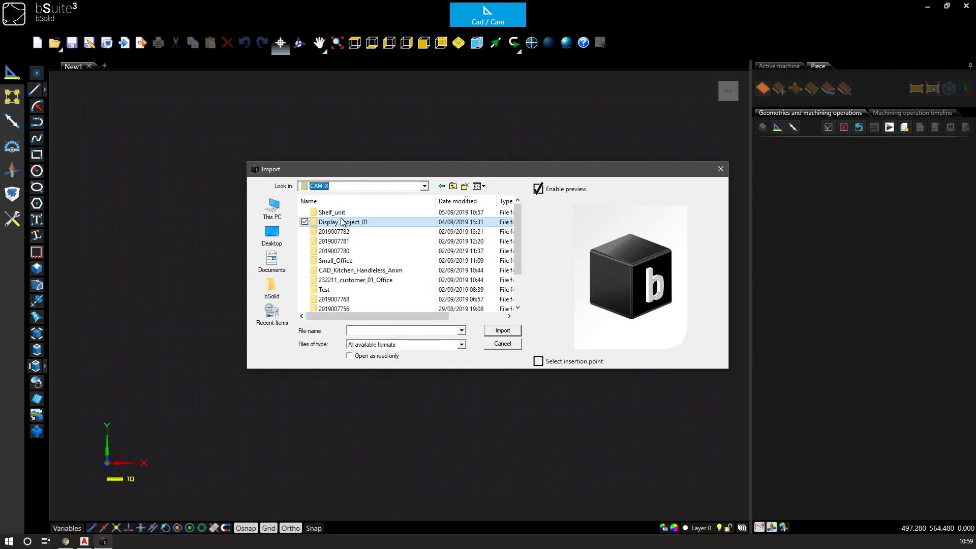
pyautogui.click(408, 214)
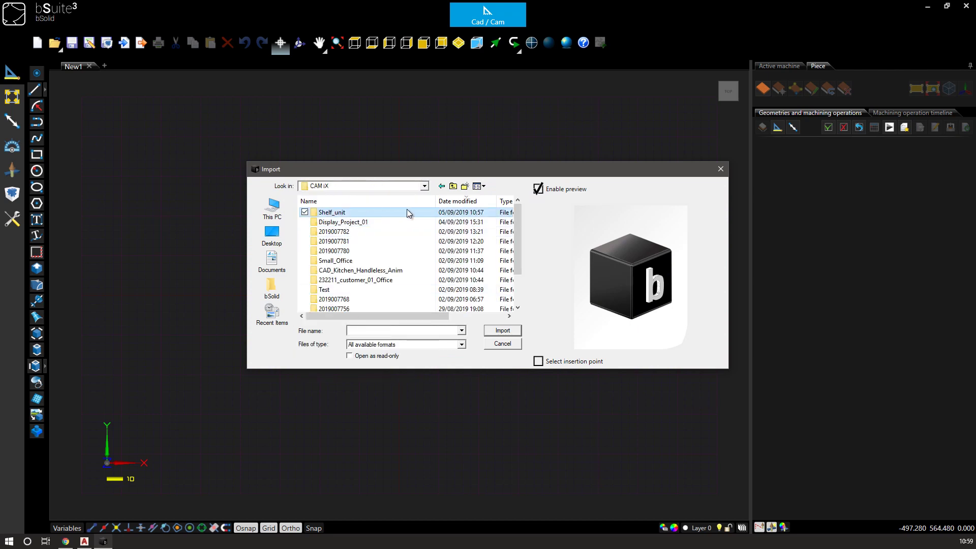
pyautogui.doubleClick(344, 214)
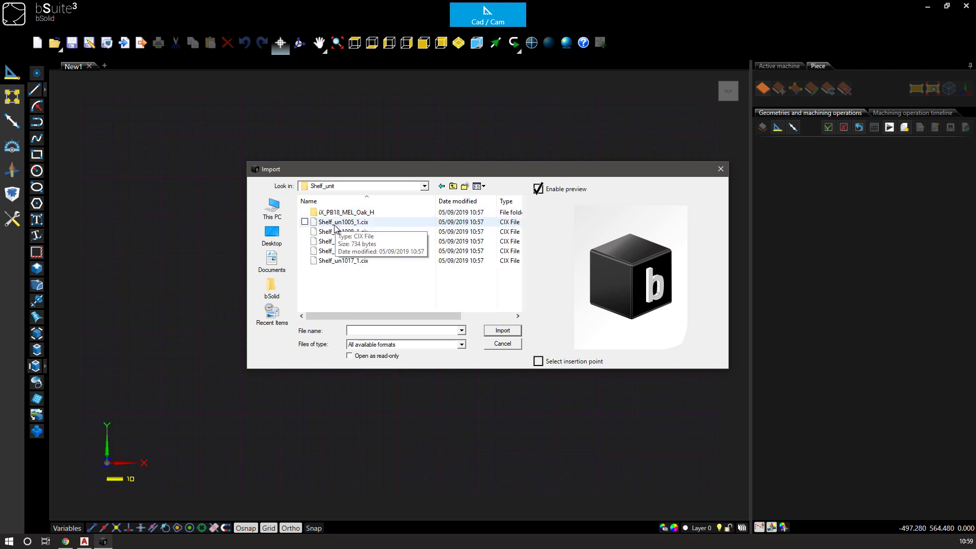
pyautogui.doubleClick(339, 212)
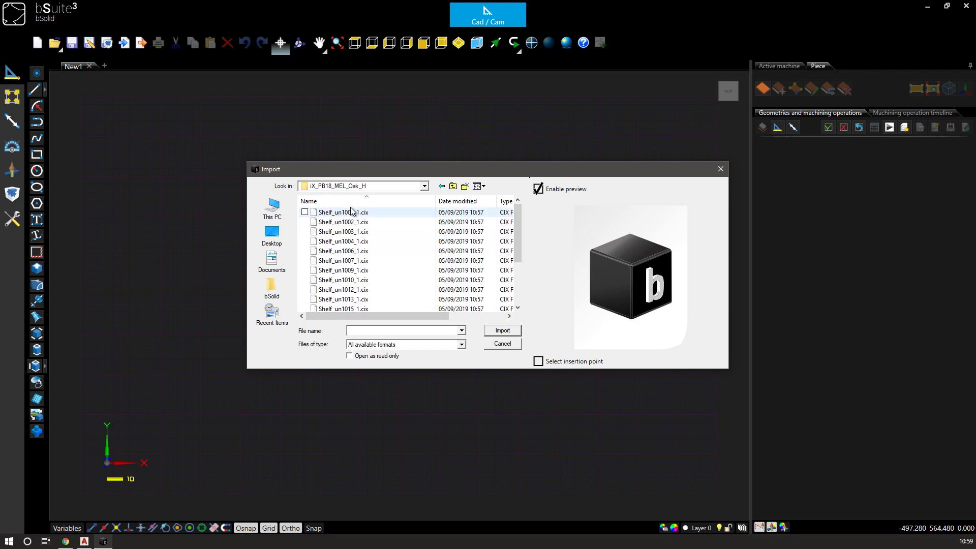
pyautogui.click(501, 331)
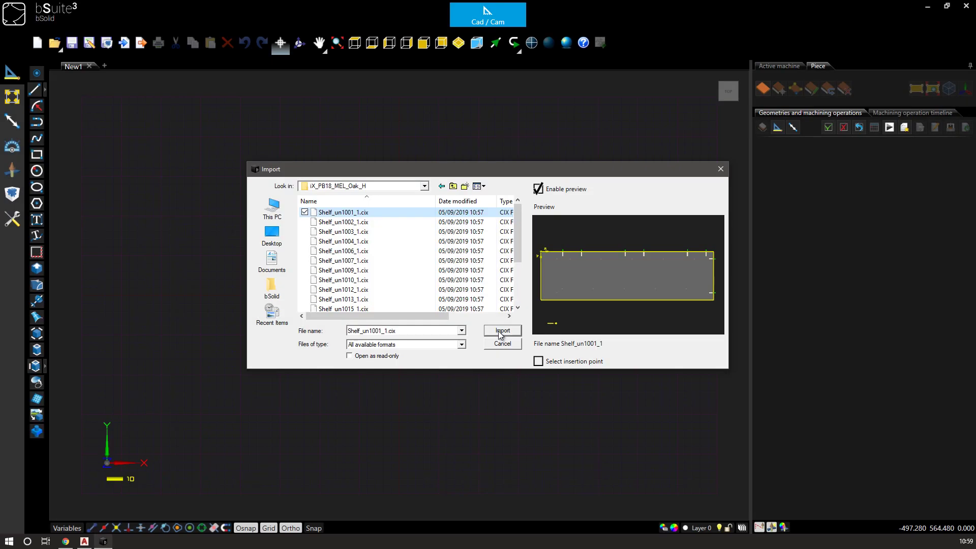
# Confirm the Shelf_un1001_1.cix import and pan to show the whole 1182 x 332 x 18 panel.
pyautogui.click(501, 330)
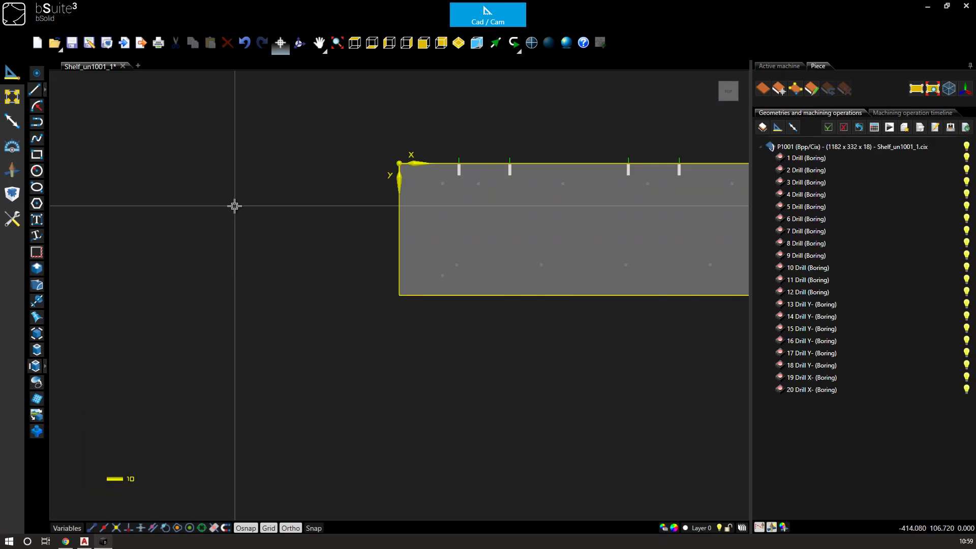
pyautogui.moveTo(507, 225); pyautogui.dragTo(268, 224, button='middle')
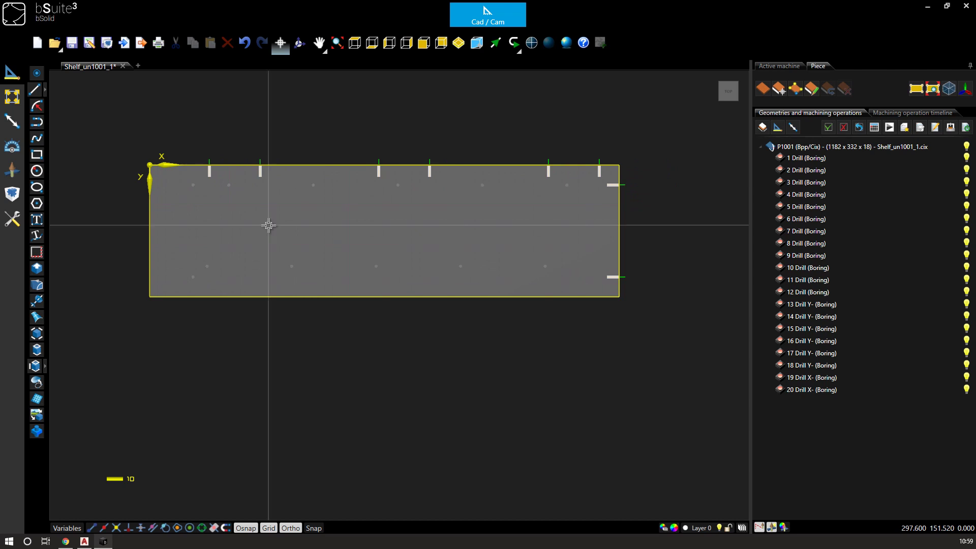